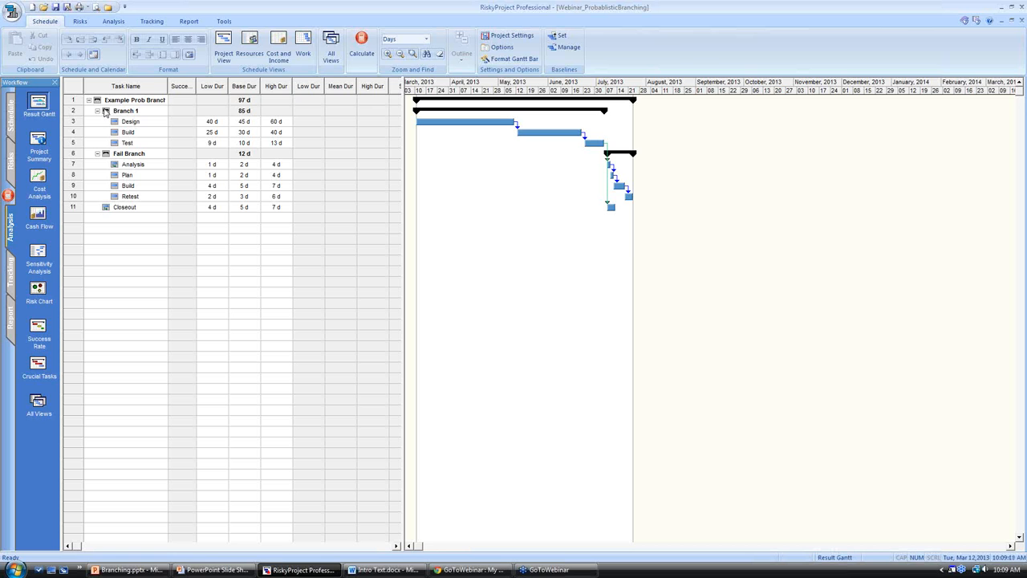
Examine the advanced task information of the Example Prob Branching summary task.
left_click(75, 100)
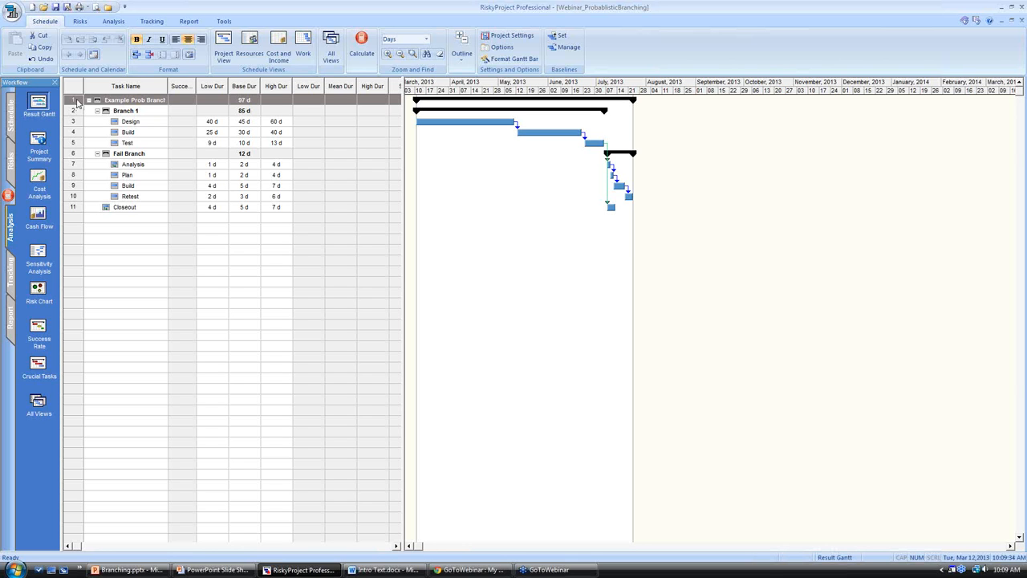
right_click(77, 102)
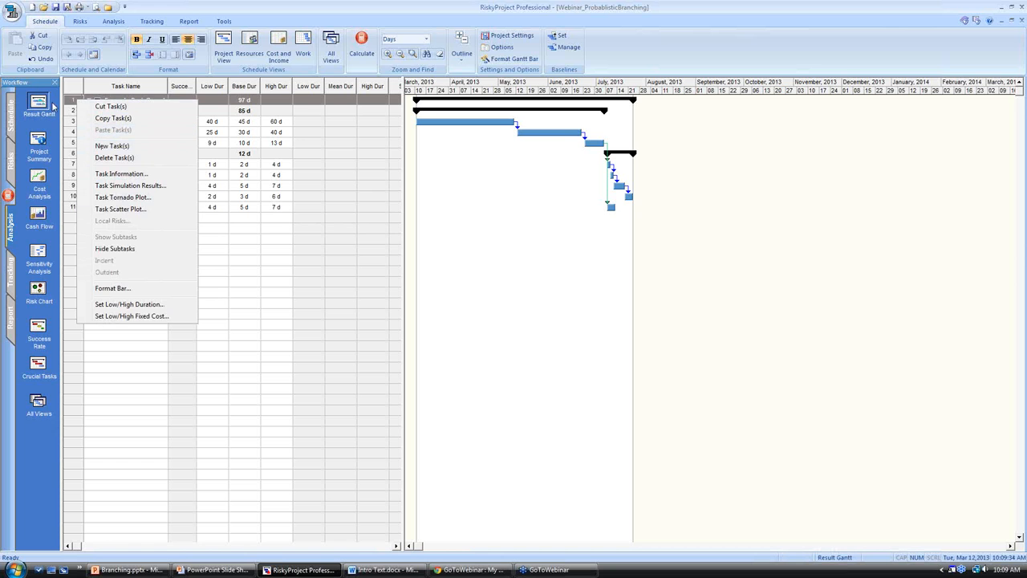
double_click(67, 102)
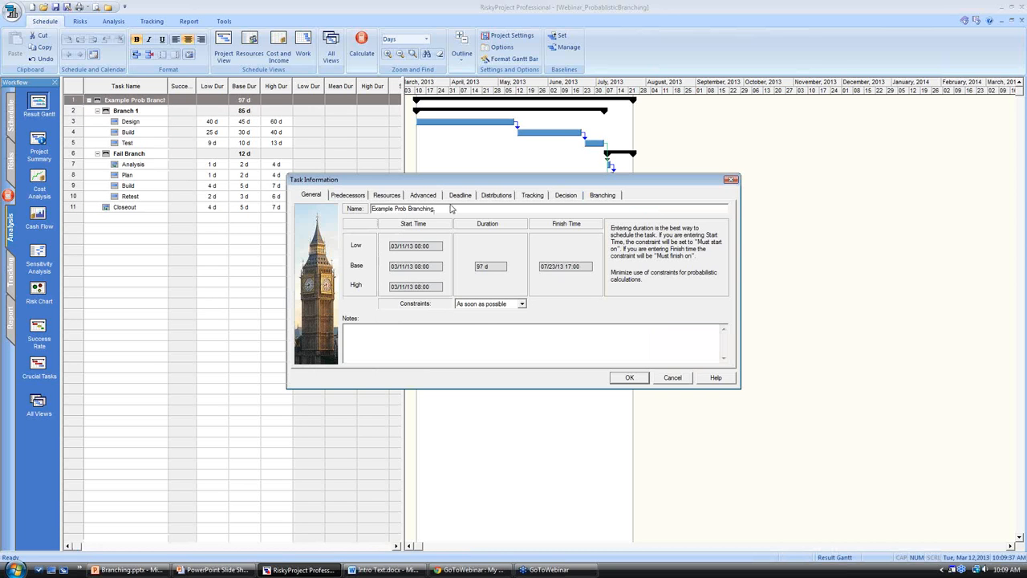
left_click(414, 198)
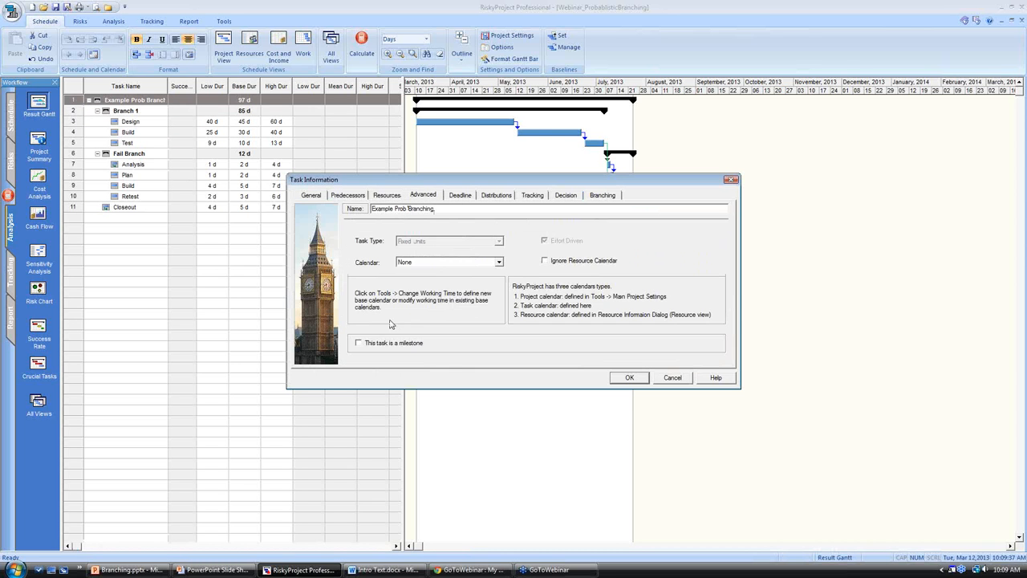
left_click(628, 378)
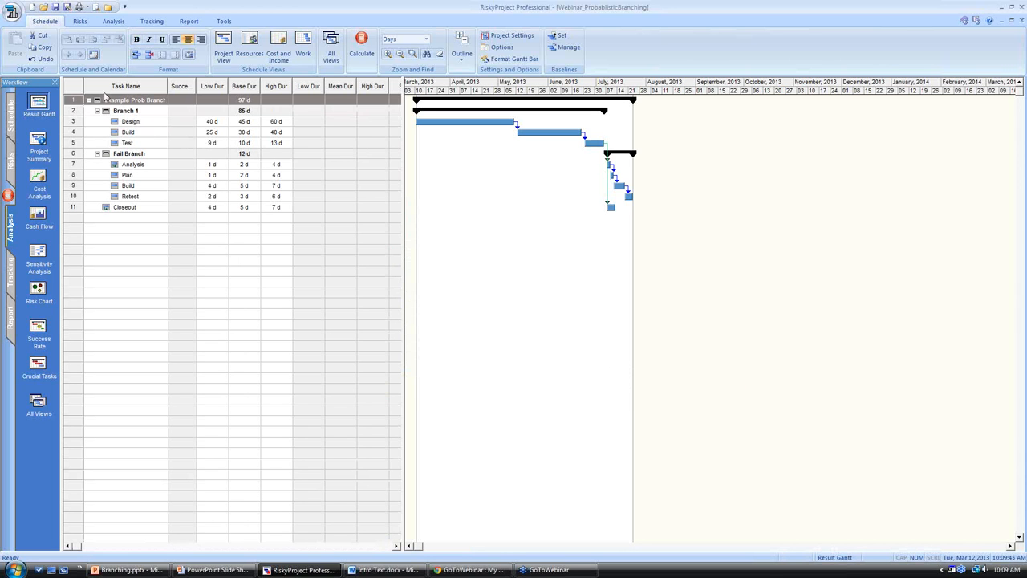
Outdent tasks 2 through 11, from Branch 1 to Closeout, out of the Example Prob Branching summary task.
left_click(74, 110)
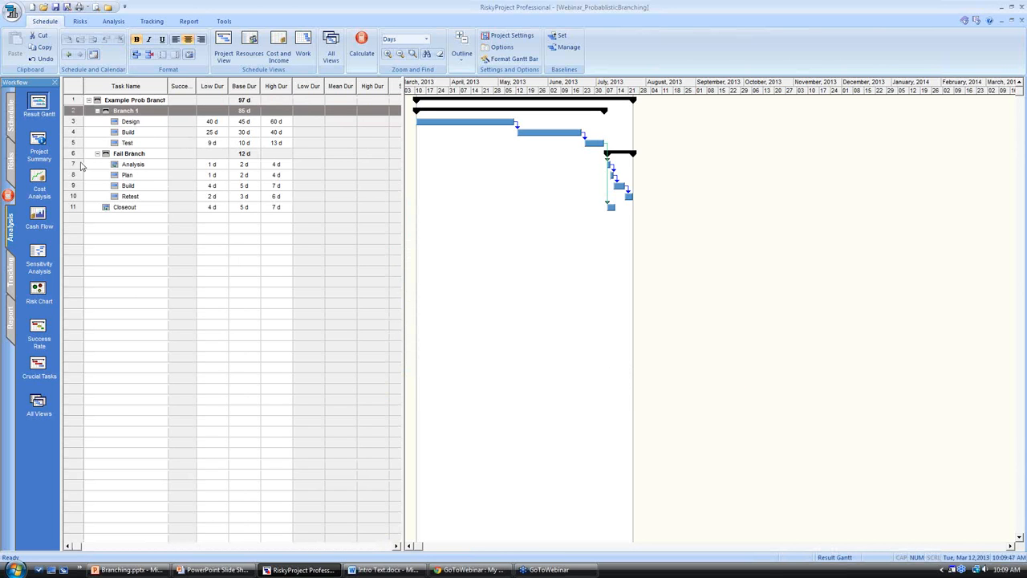
left_click(74, 208, "shift")
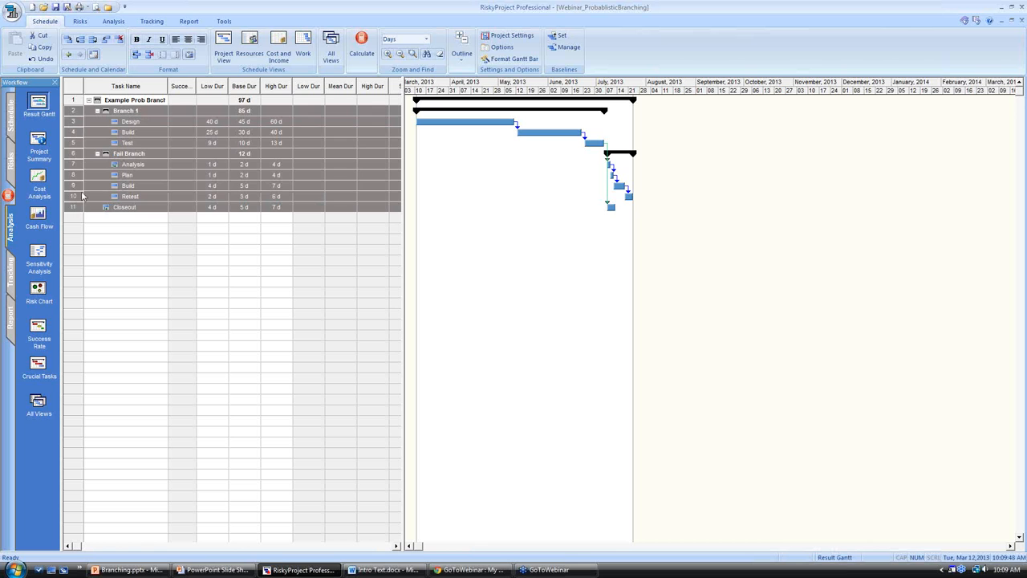
left_click(68, 53)
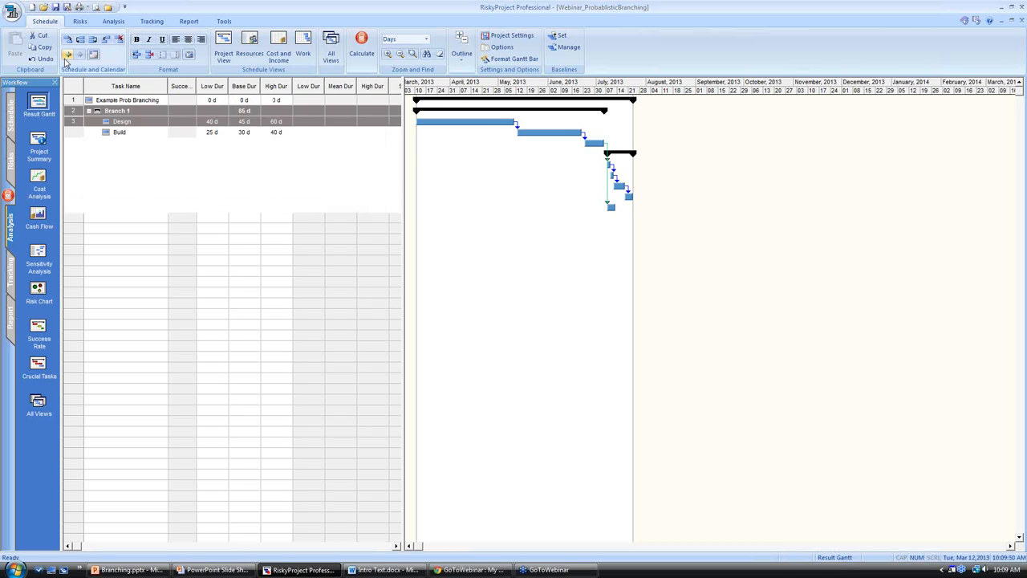
Set the base duration of the Example Prob Branching task to 10 days.
left_click(245, 99)
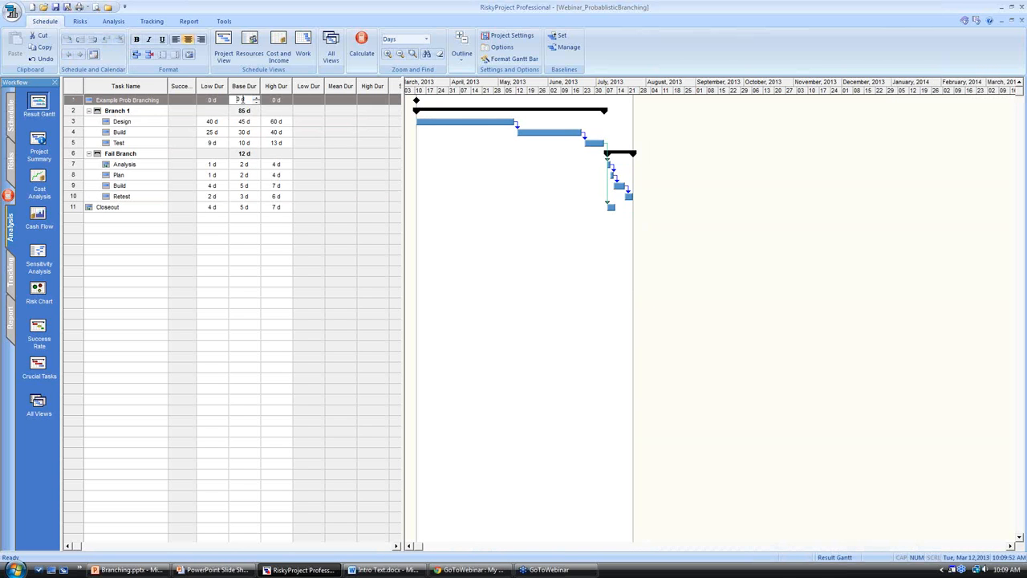
type("10")
left_click(243, 121)
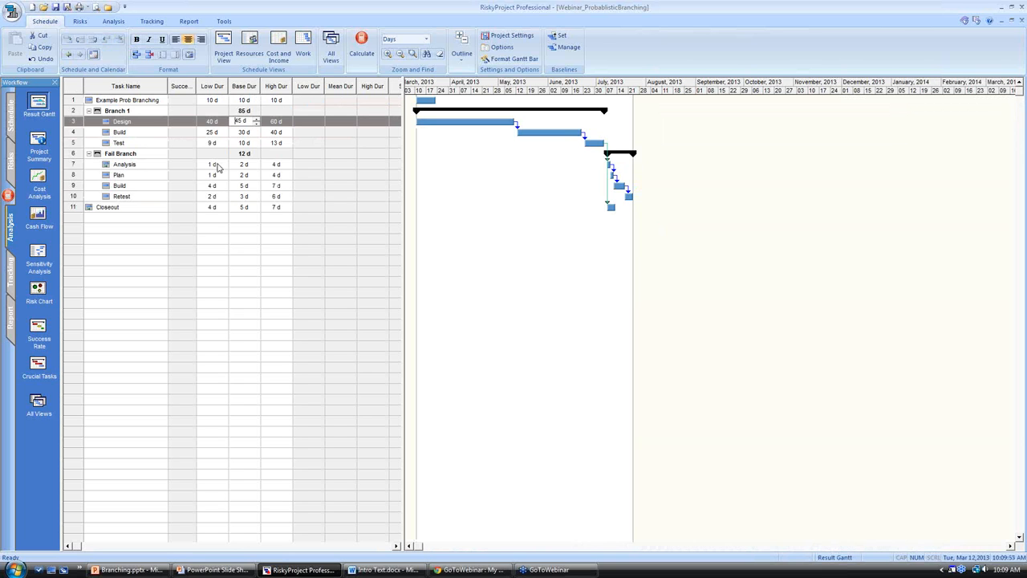
Inspect the branching settings of the Example Prob Branching task and close them without changes.
double_click(72, 101)
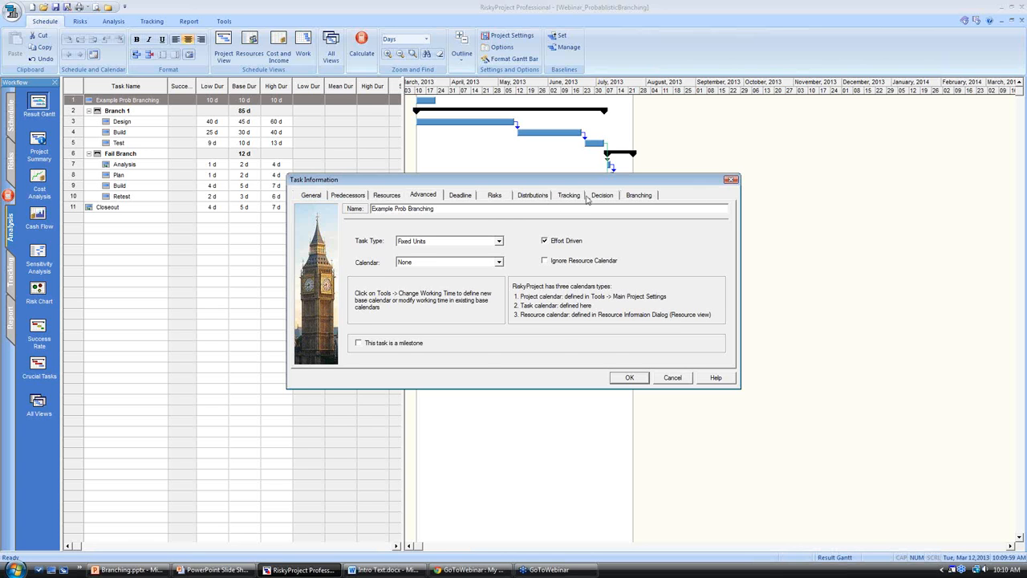
left_click(646, 199)
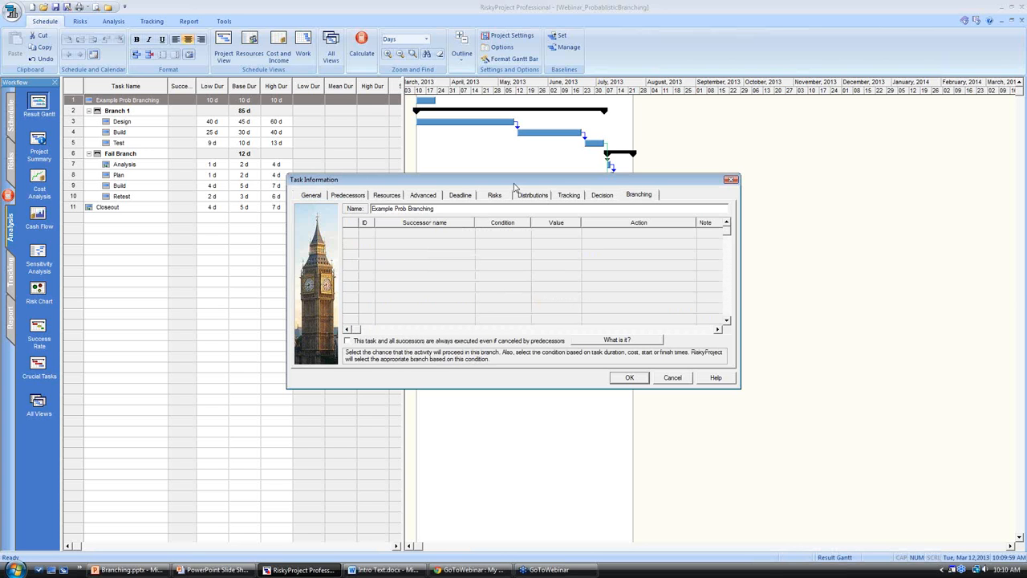
left_click(423, 234)
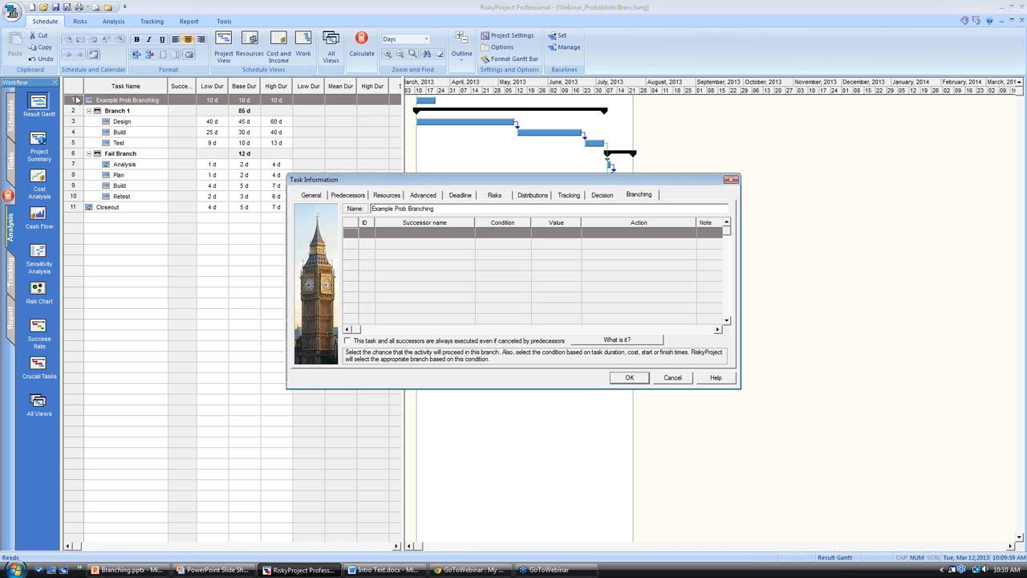
left_click(656, 379)
Link the Example Prob Branching task to Design and to Analysis as its successors.
left_click(69, 124)
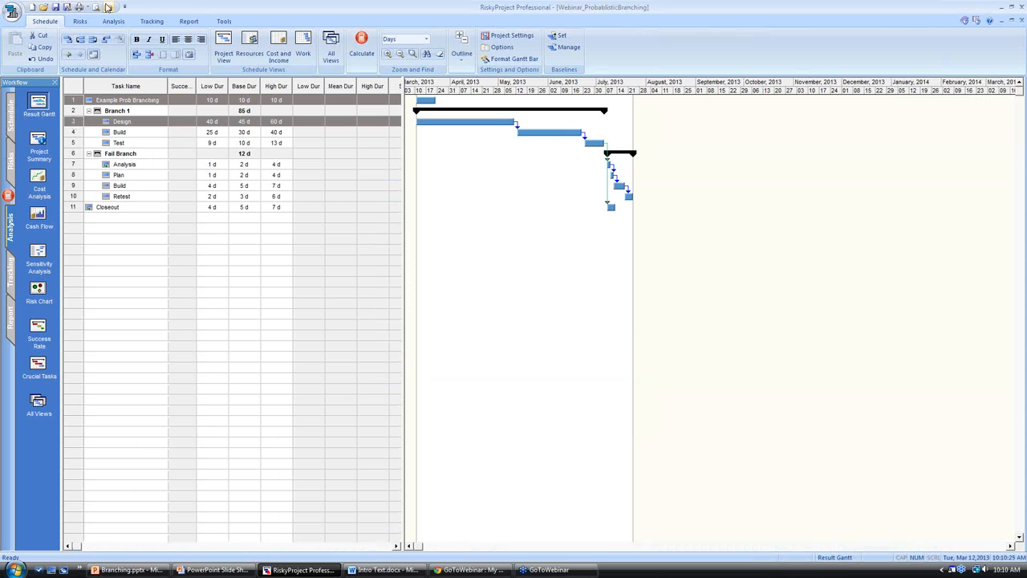
left_click(69, 39)
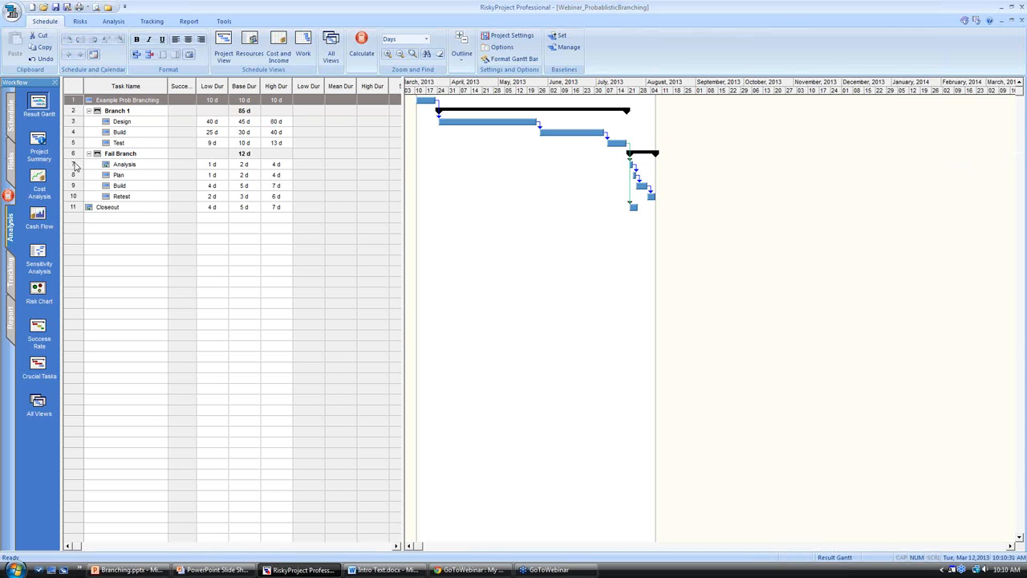
left_click(75, 165)
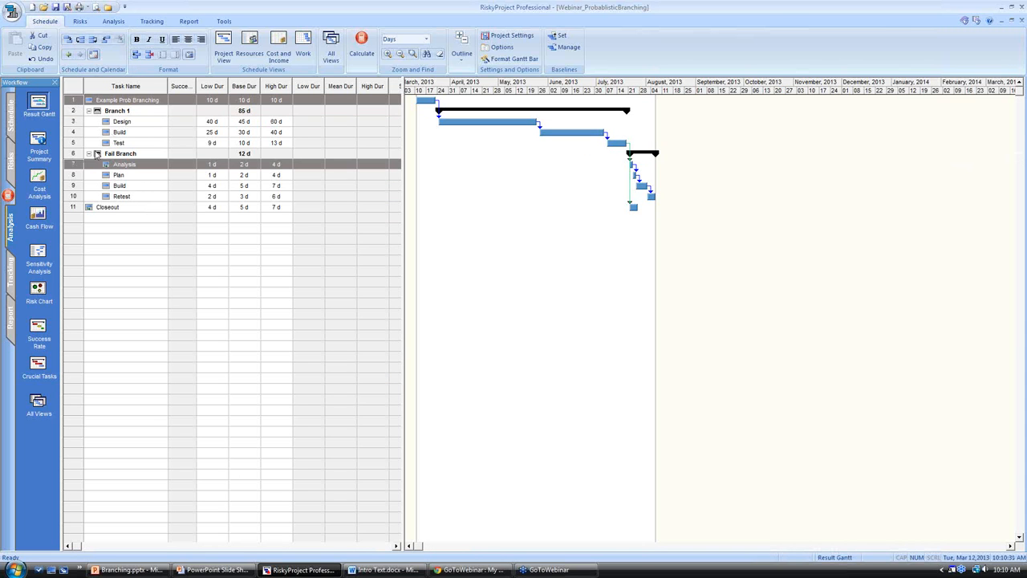
left_click(69, 42)
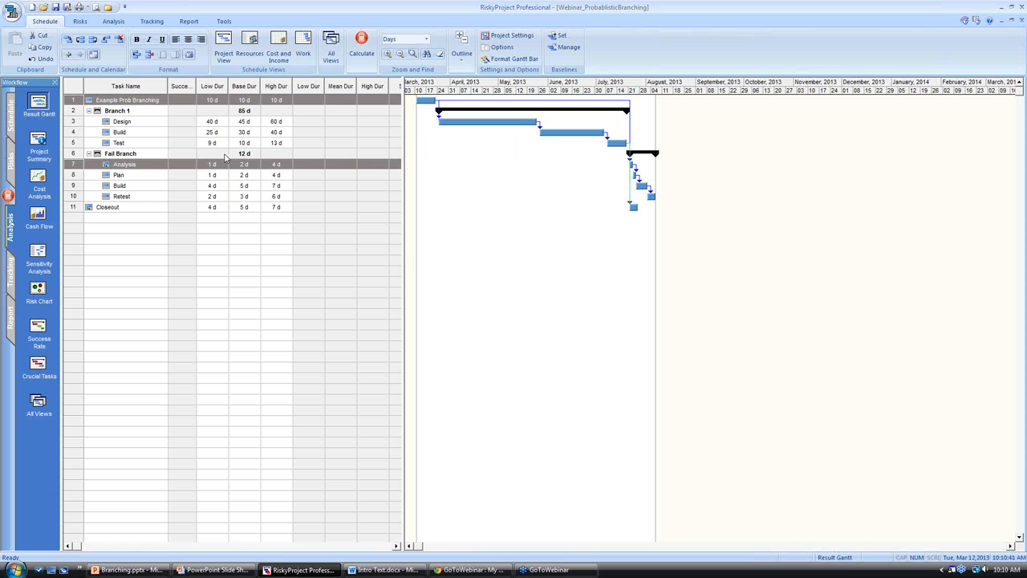
In the branching settings of Example Prob Branching, set the condition of both the Design and Analysis successors to "Chance =".
double_click(69, 100)
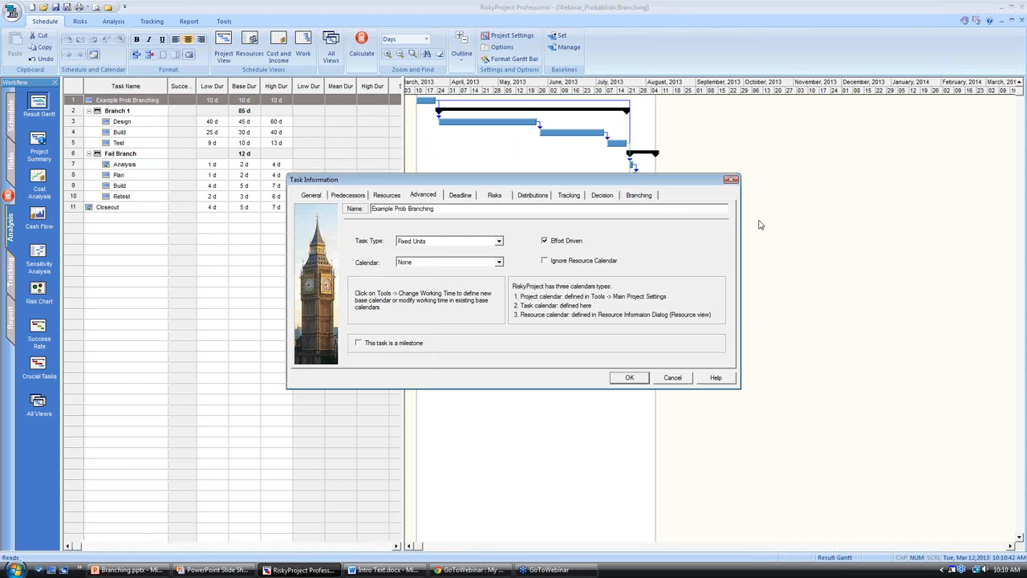
left_click(629, 197)
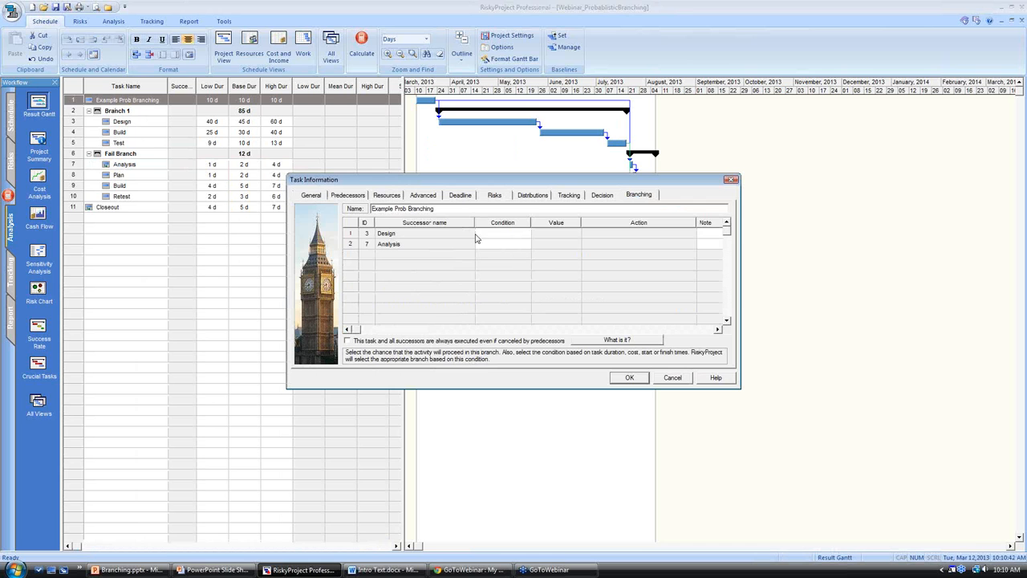
left_click(508, 234)
left_click(523, 234)
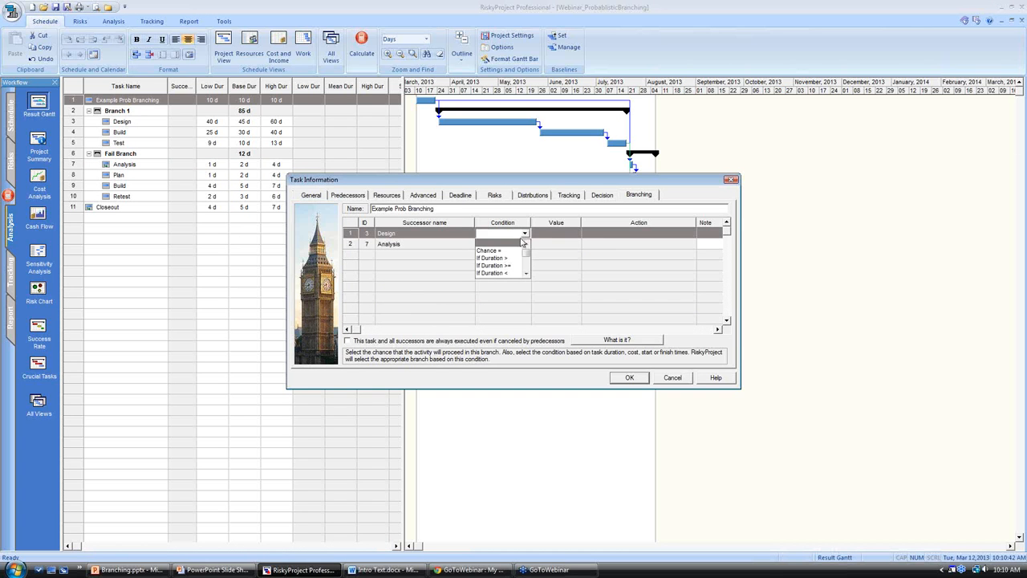
left_click(504, 250)
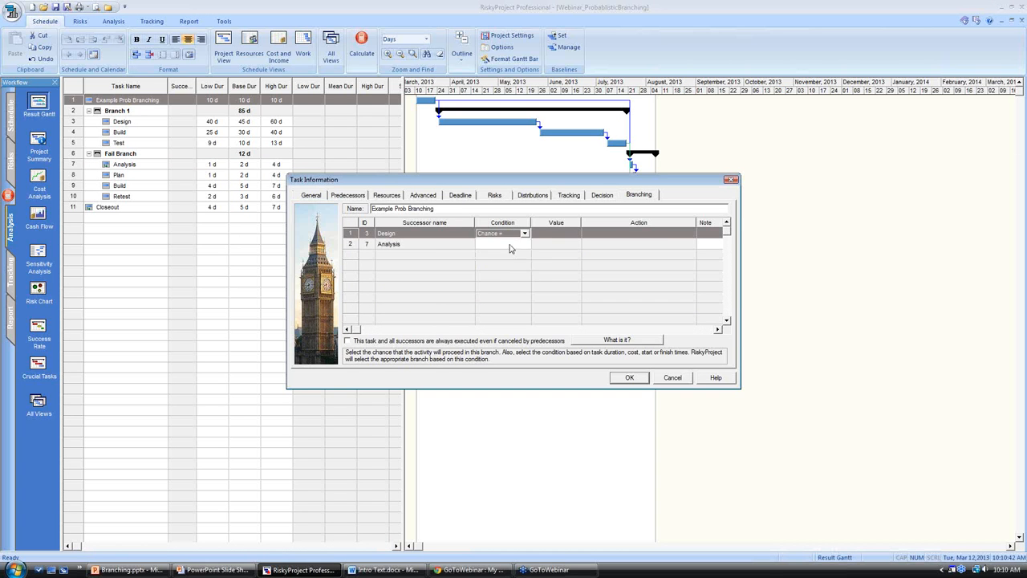
left_click(515, 245)
left_click(524, 245)
left_click(515, 261)
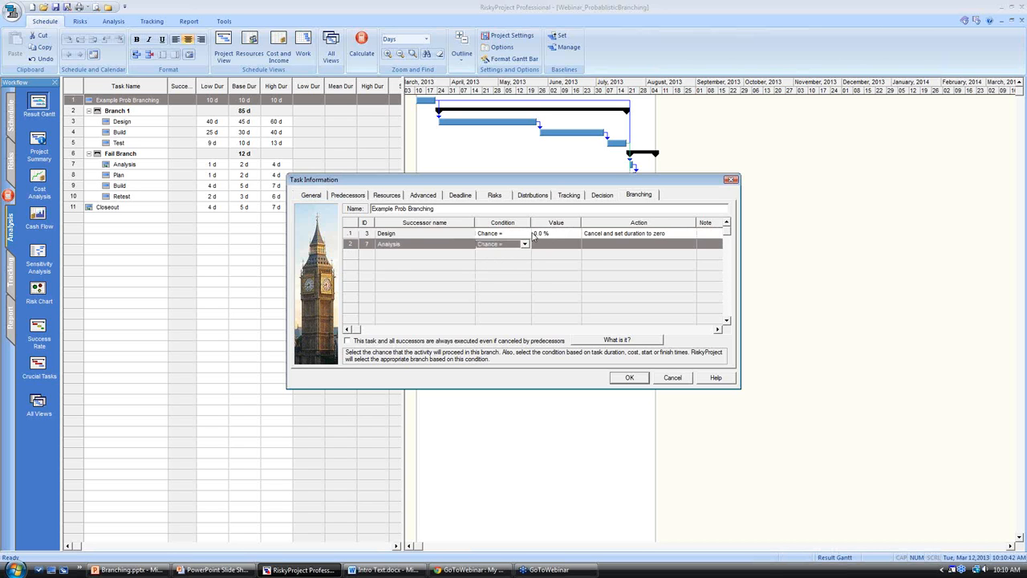
Set the branching chance to 80% for Design and 20% for Analysis.
left_click(534, 233)
type("5")
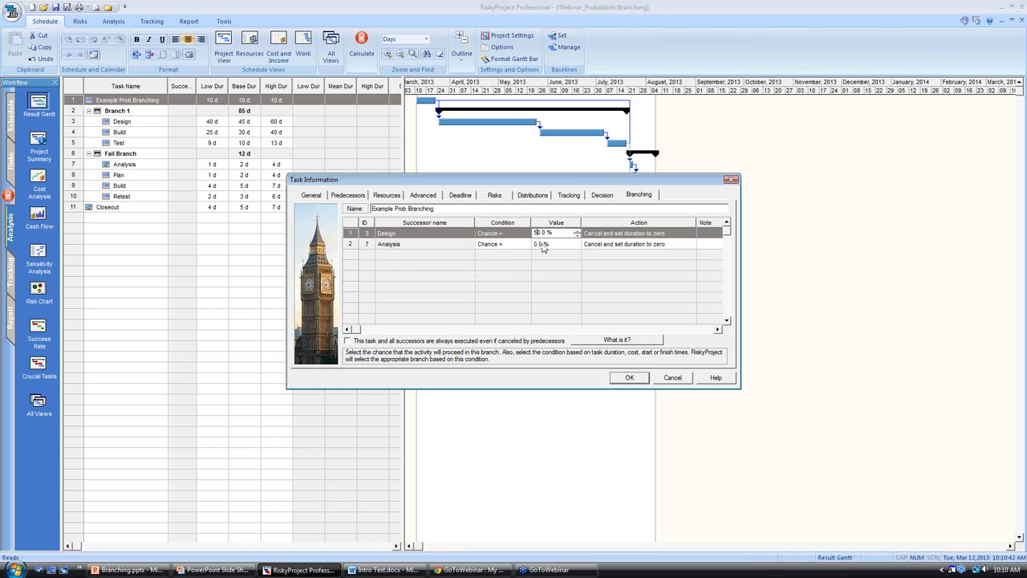
left_click(542, 245)
left_click(536, 234)
type("8")
left_click(536, 244)
type("2")
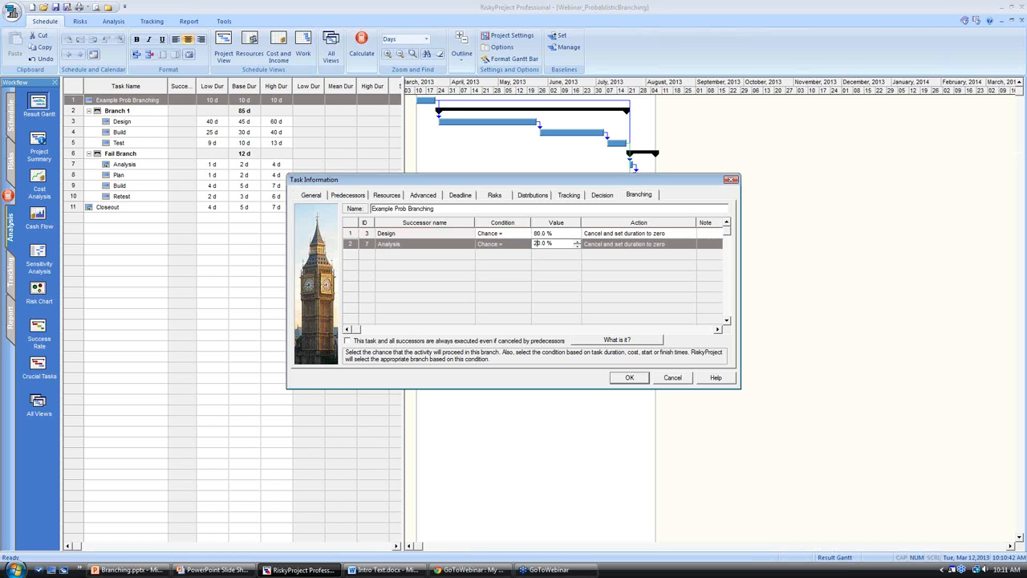
left_click(537, 255)
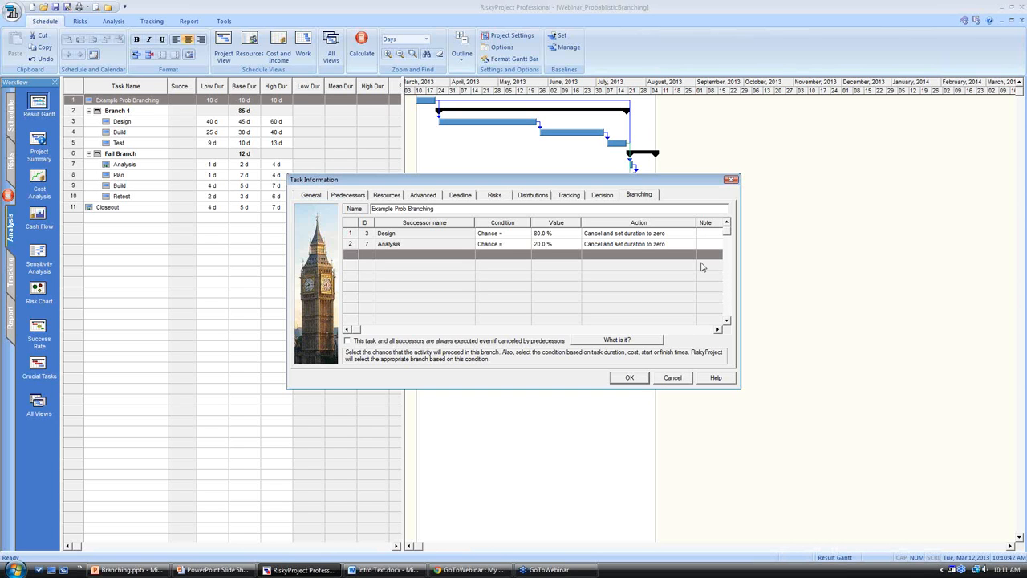
Try to apply the action "Run, cancel other branches and set their durations to zero" to both the Design and Analysis branches.
left_click(679, 235)
left_click(688, 233)
left_click(690, 233)
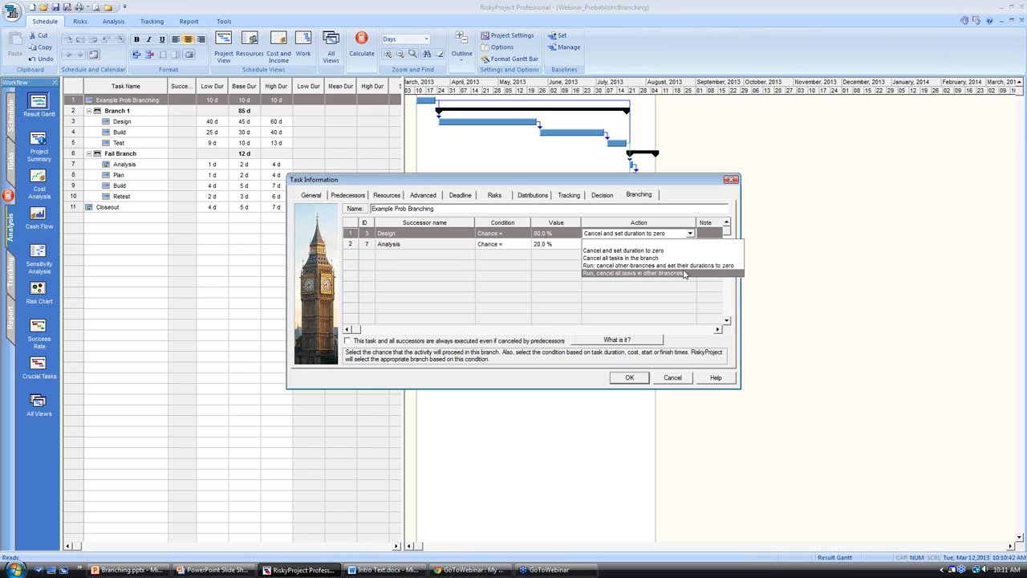
left_click(682, 266)
left_click(689, 244)
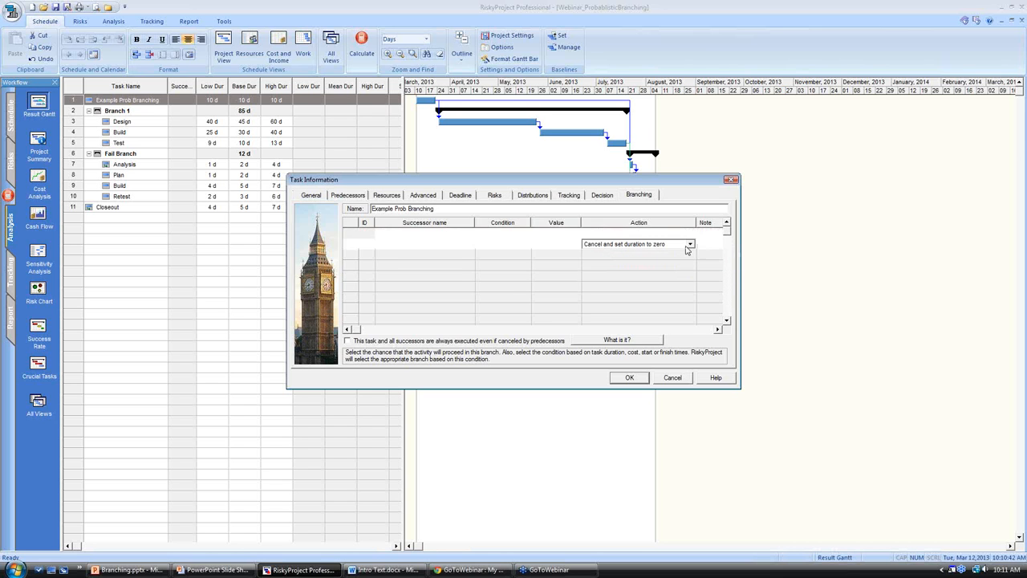
left_click(690, 243)
left_click(687, 268)
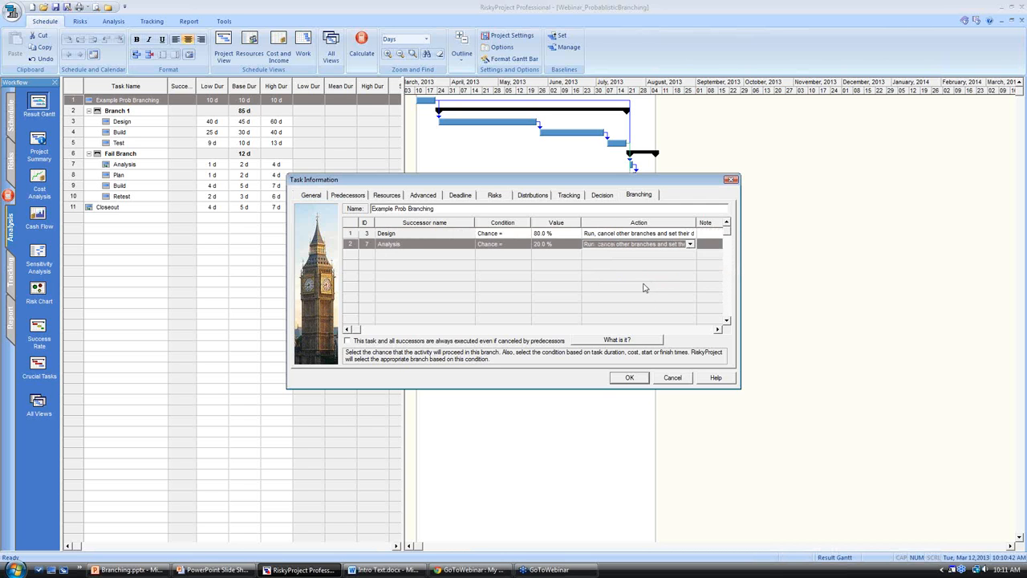
left_click(629, 378)
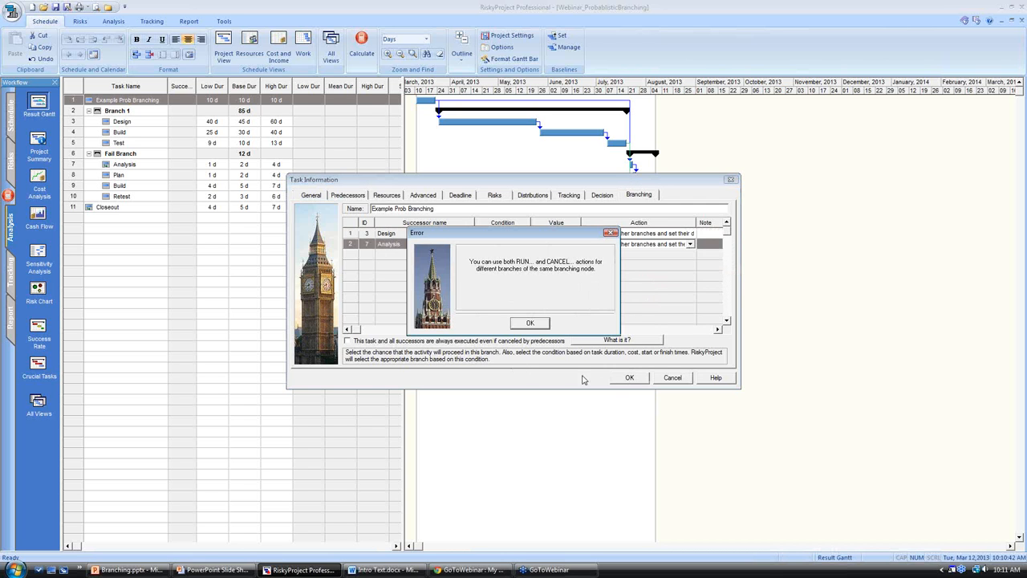
left_click(542, 325)
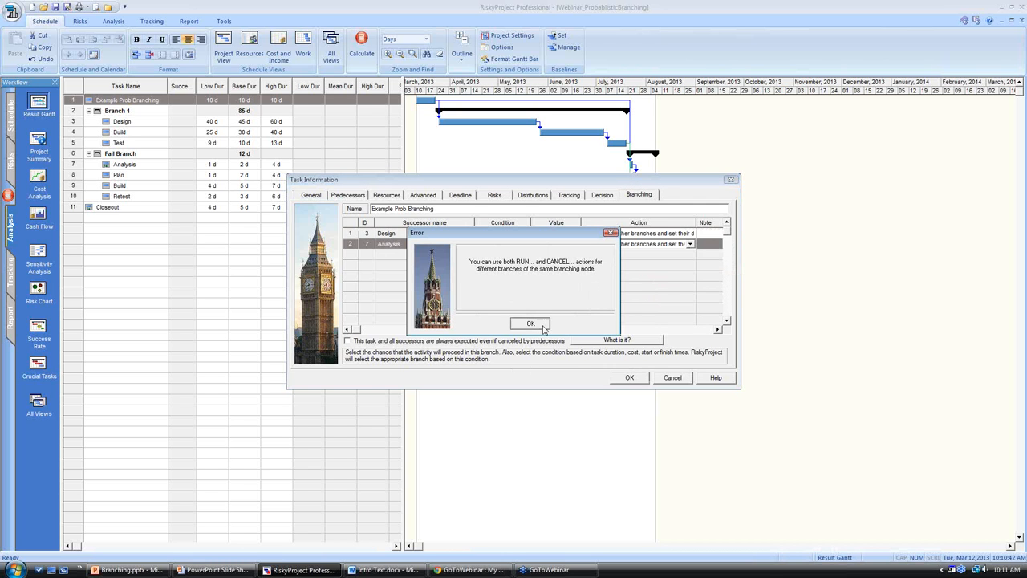
Set the action of both branches to "Run, cancel all tasks in other branches" and apply the branching settings.
left_click(662, 246)
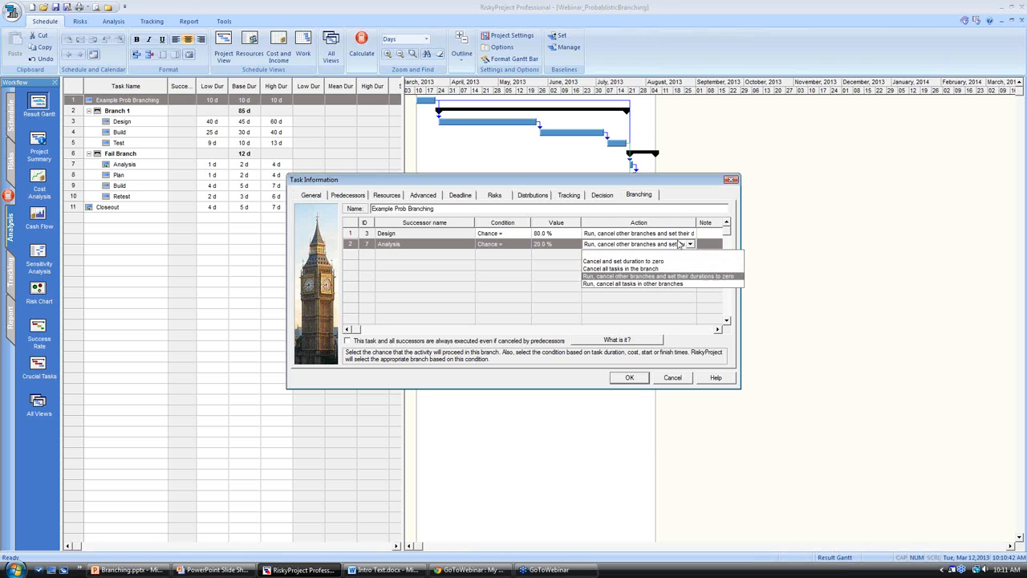
left_click(652, 284)
left_click(663, 233)
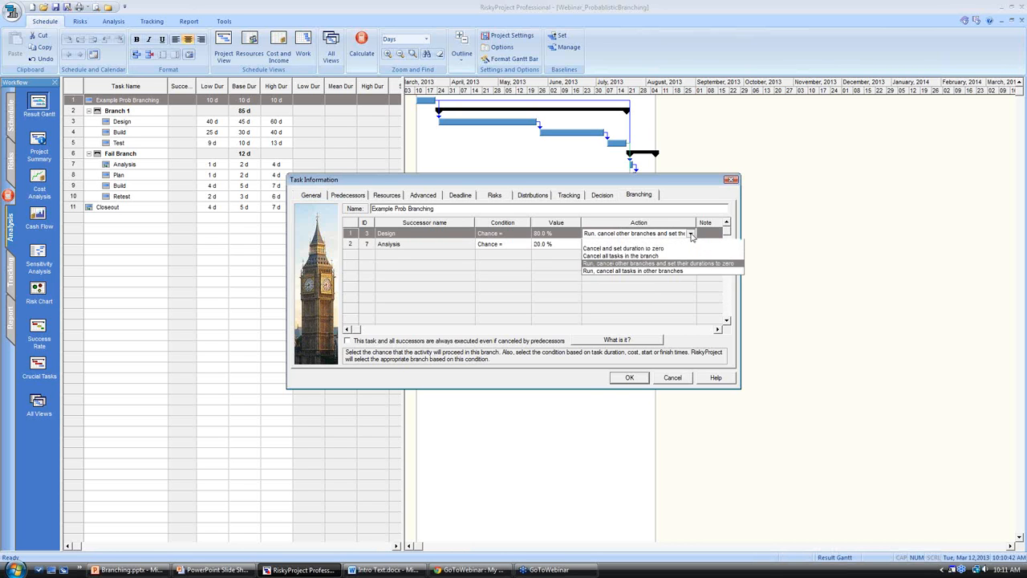
left_click(663, 273)
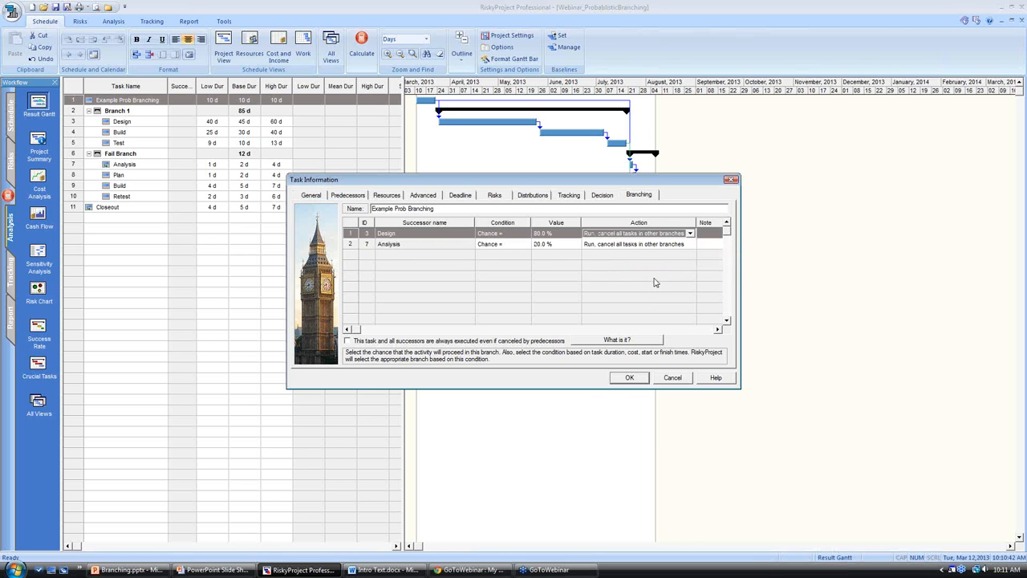
left_click(630, 378)
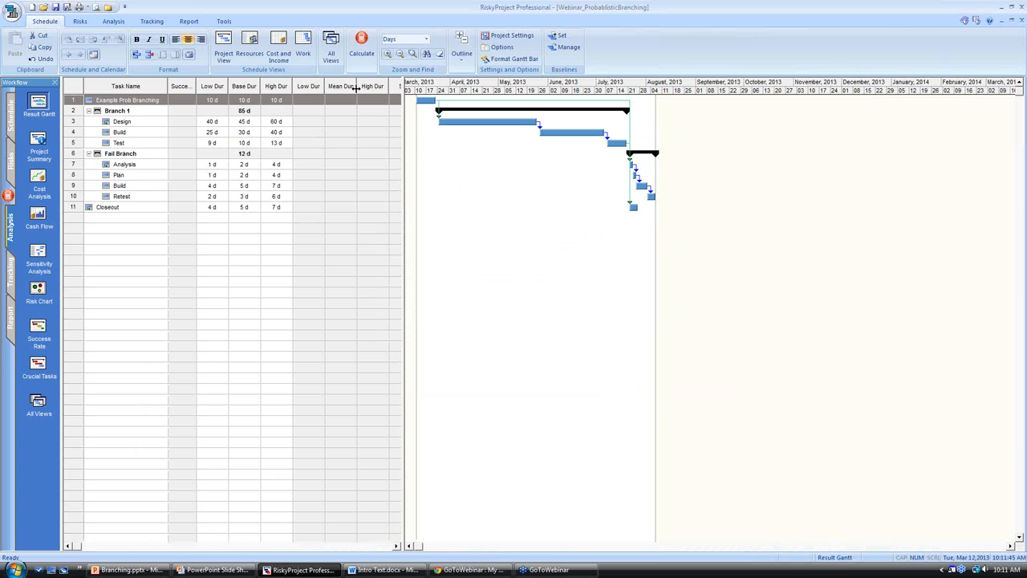
Link the Retest task to Closeout as its successor and run the schedule risk calculation.
left_click(73, 196)
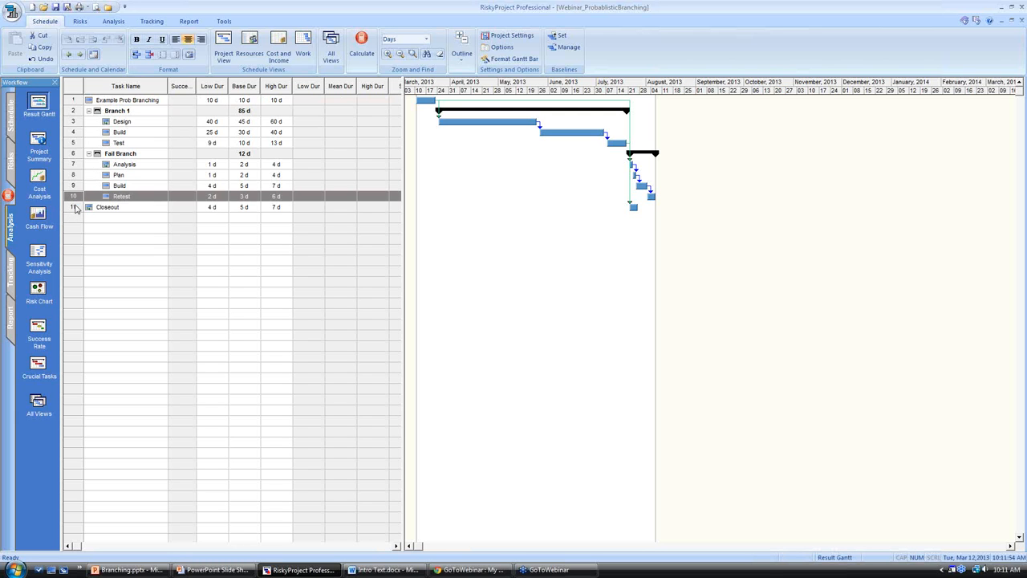
left_click(75, 207, "shift")
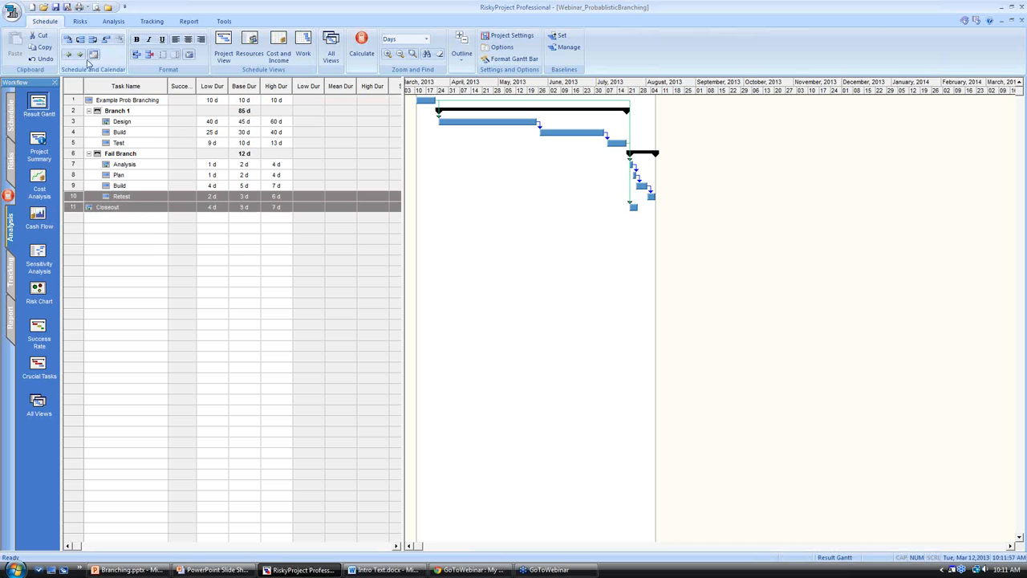
left_click(68, 40)
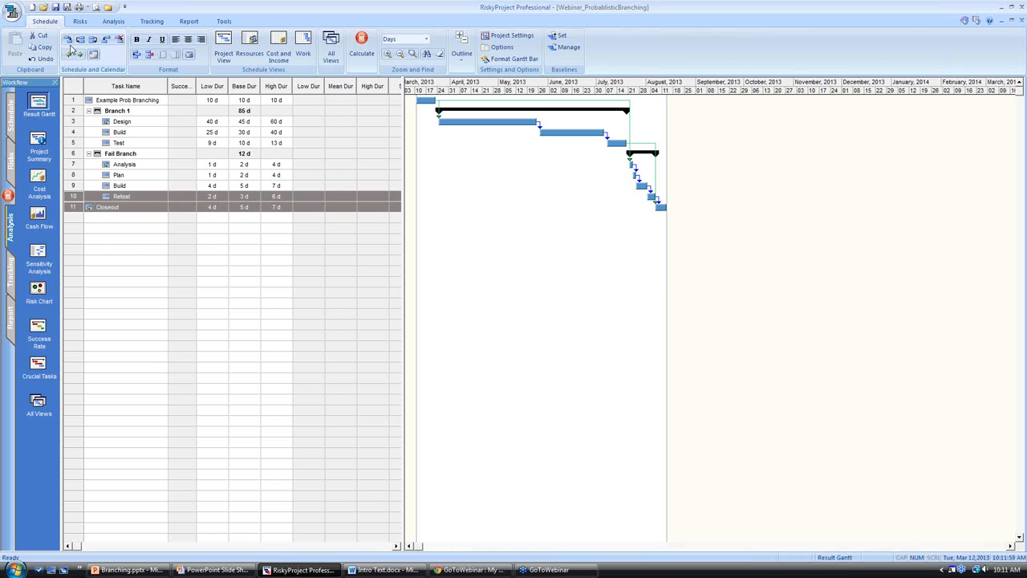
left_click(188, 248)
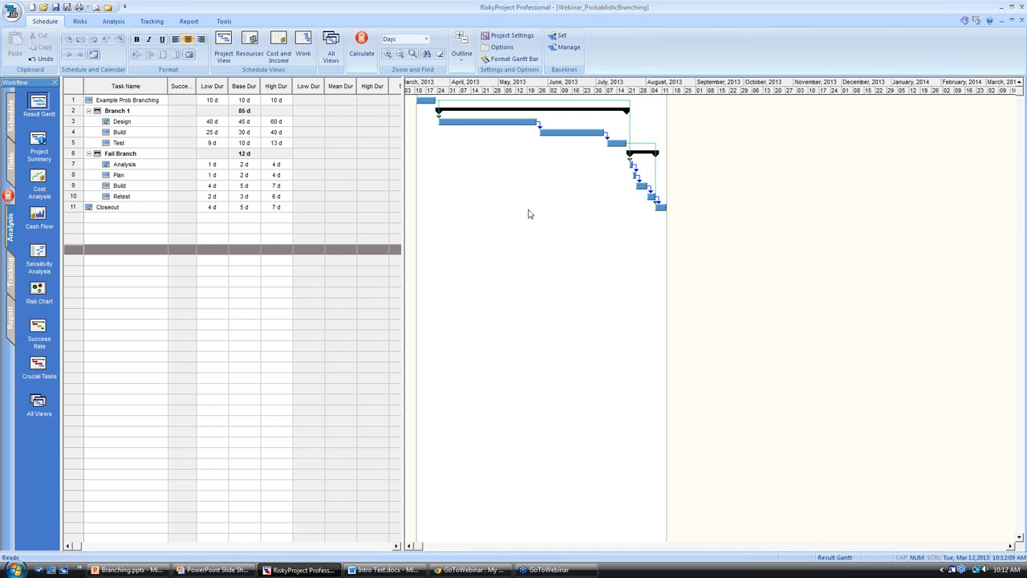
left_click(361, 50)
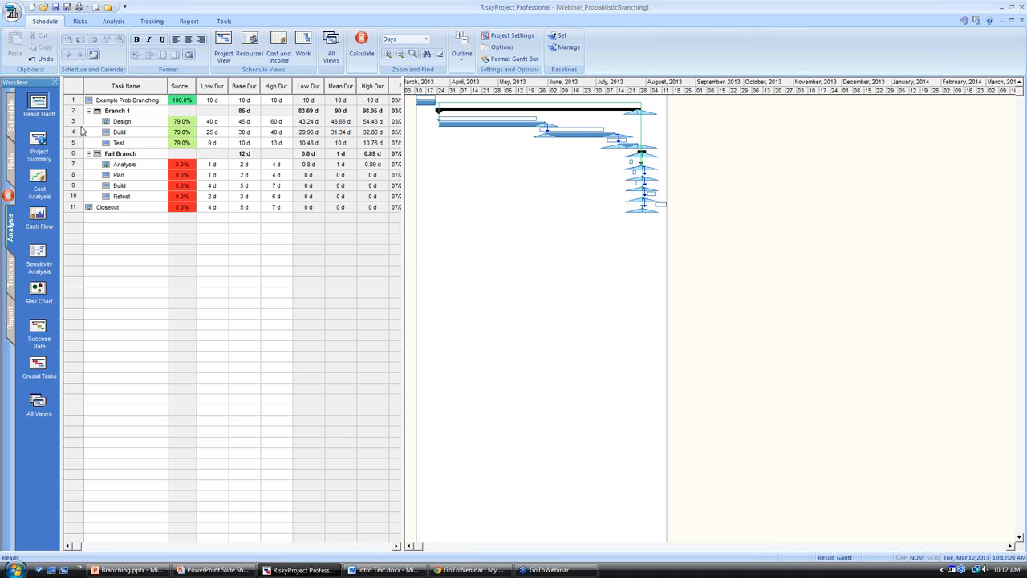
Review the task information of the Fail Branch summary and the Closeout task without changing their settings.
left_click(73, 154)
key("Delete")
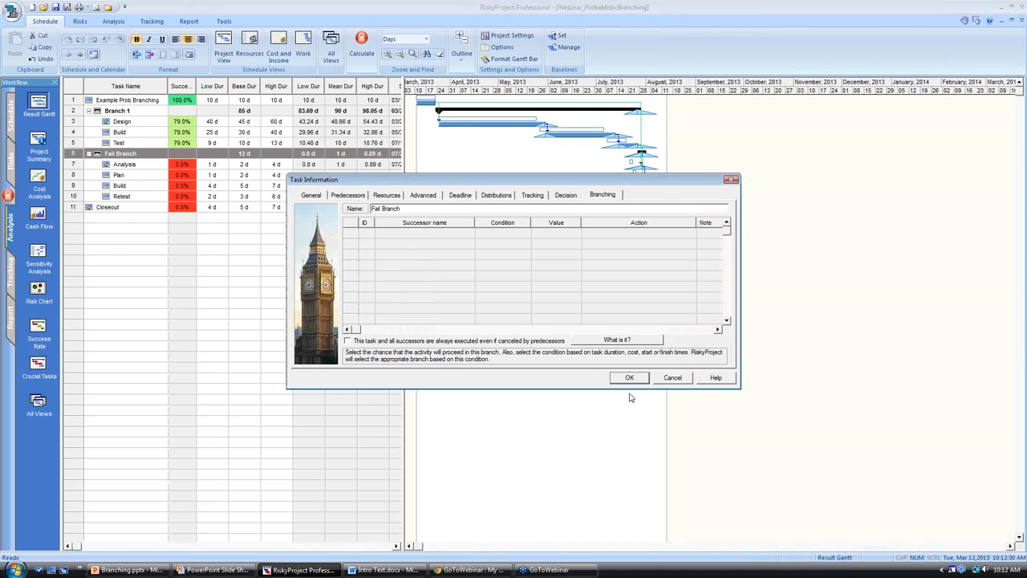
left_click(672, 378)
double_click(74, 210)
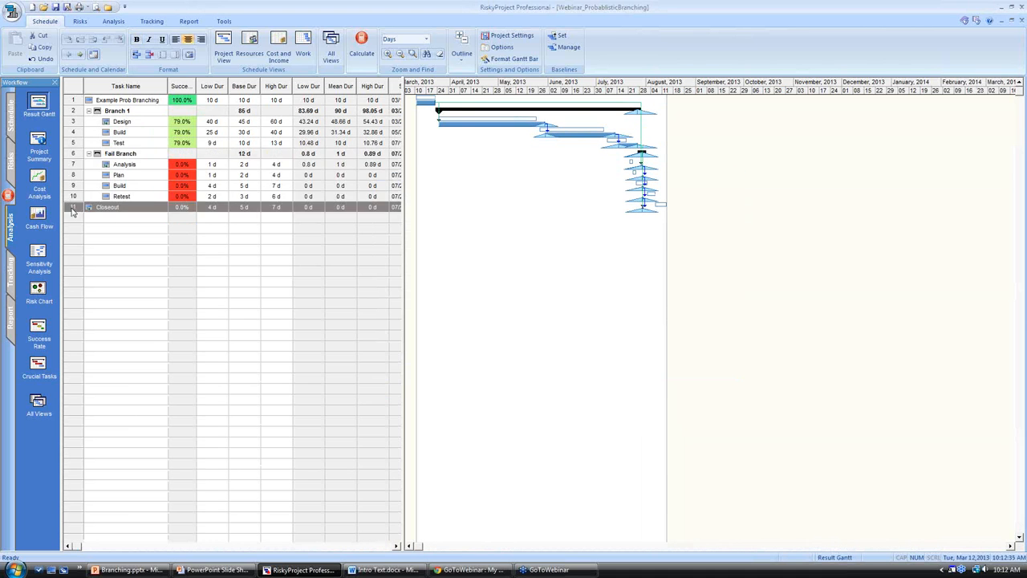
left_click(670, 379)
left_click(73, 100)
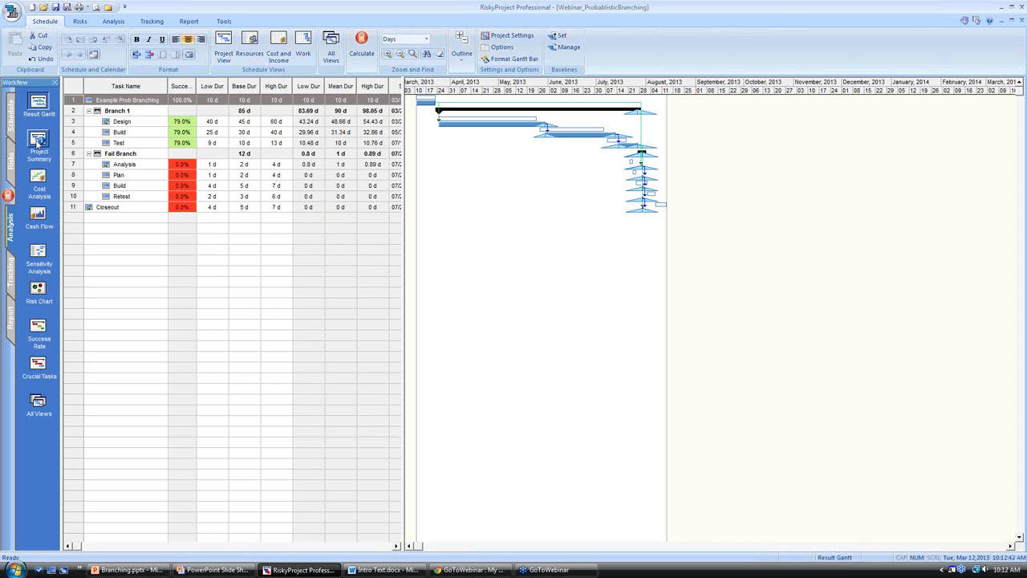
Examine the project summary's simulation results and the Monte Carlo probability plots of the Fail Branch.
left_click(37, 141)
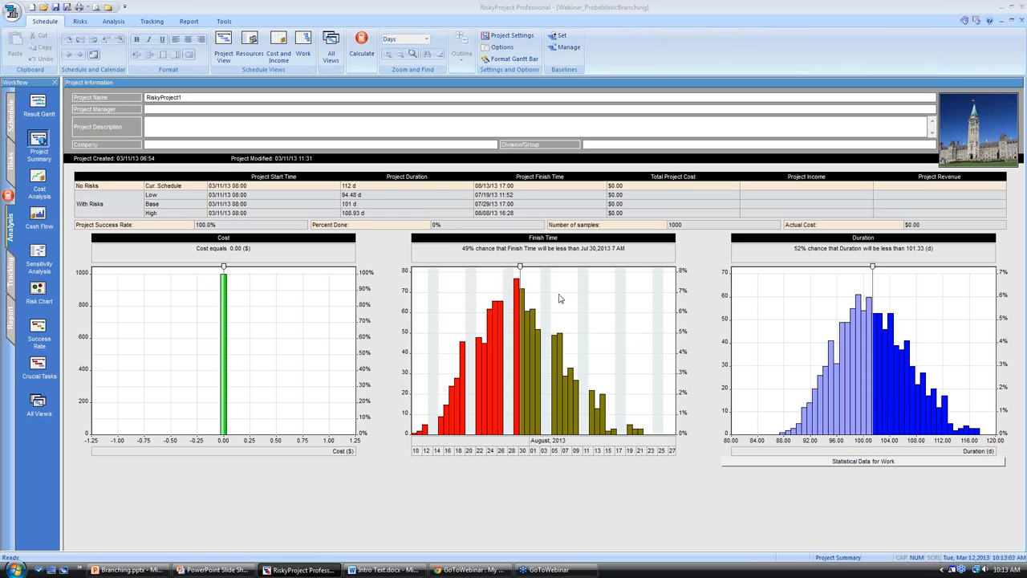
left_click(9, 120)
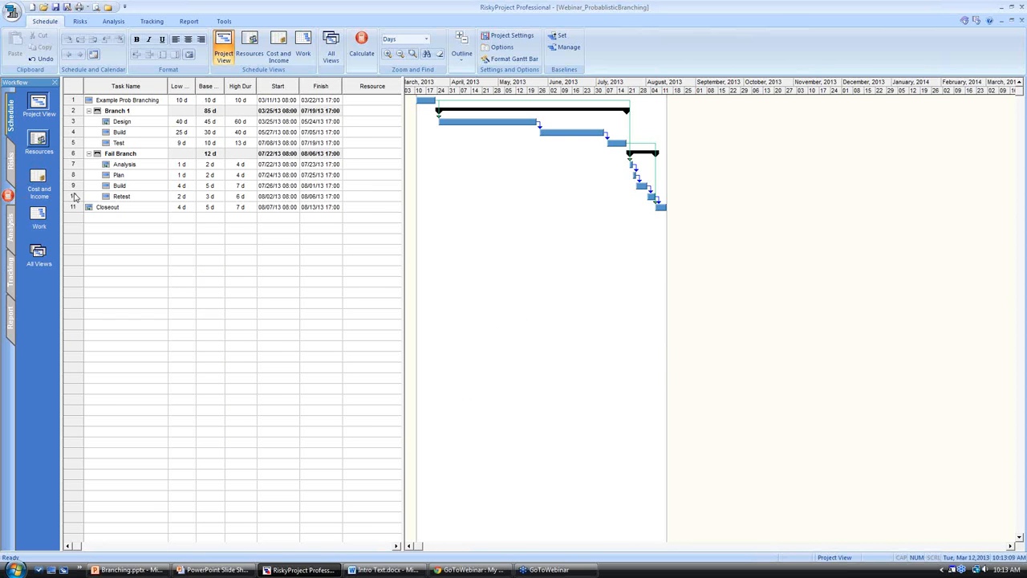
left_click(77, 156)
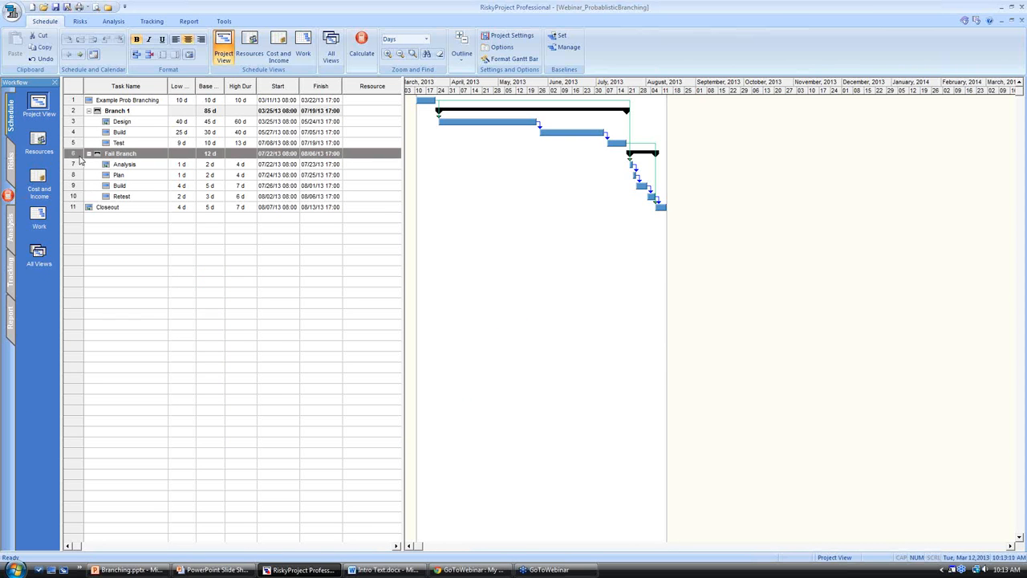
left_click(113, 22)
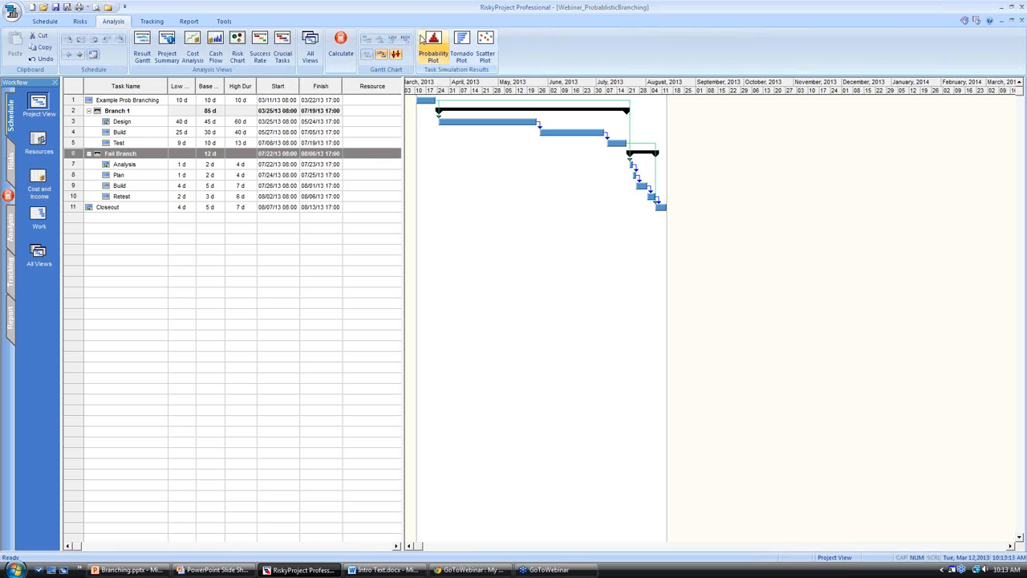
left_click(433, 44)
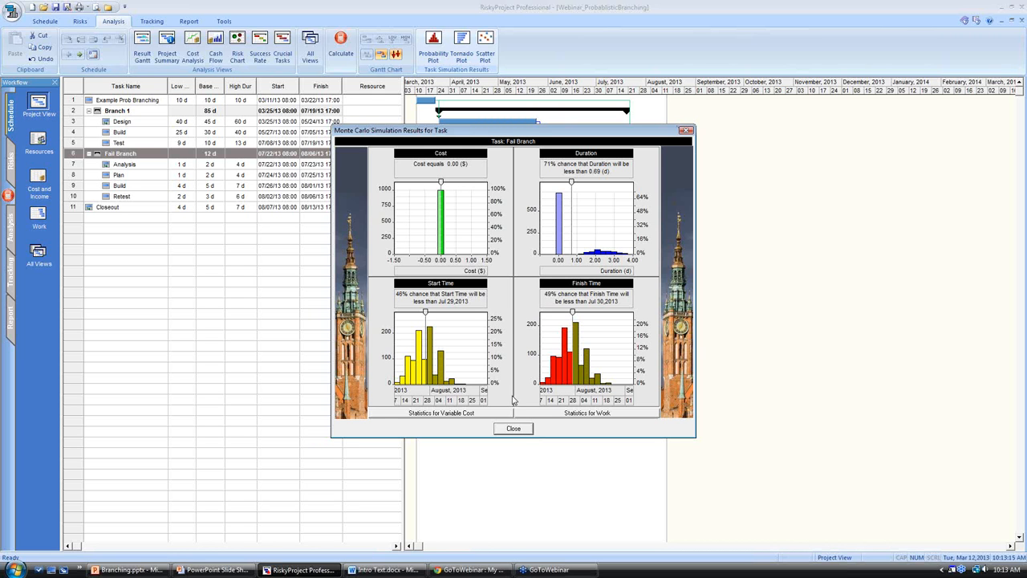
left_click(685, 130)
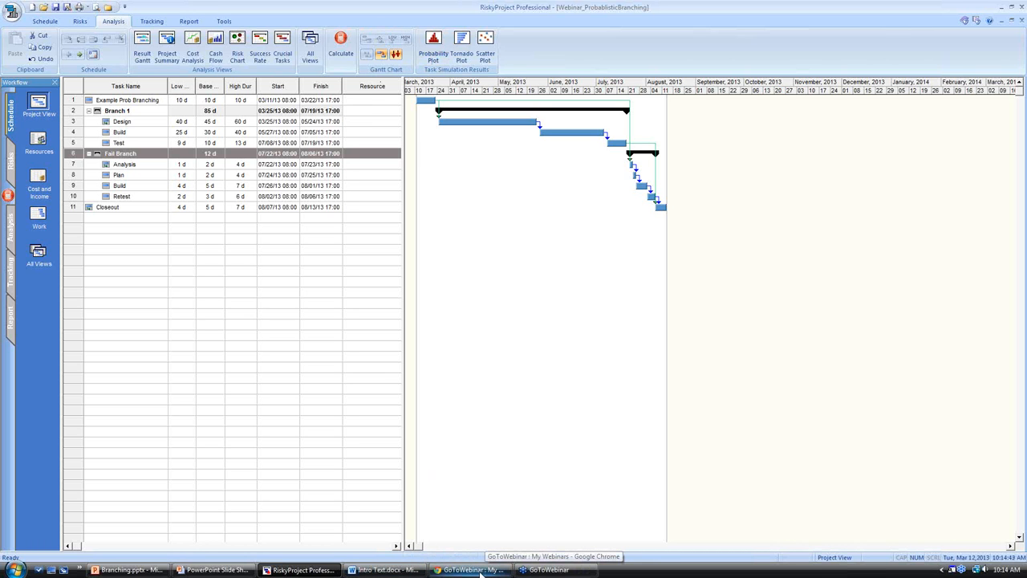
Switch to the Branching.pptx slide show in PowerPoint and advance it to the activity estimates table with the failure branch.
left_click(142, 570)
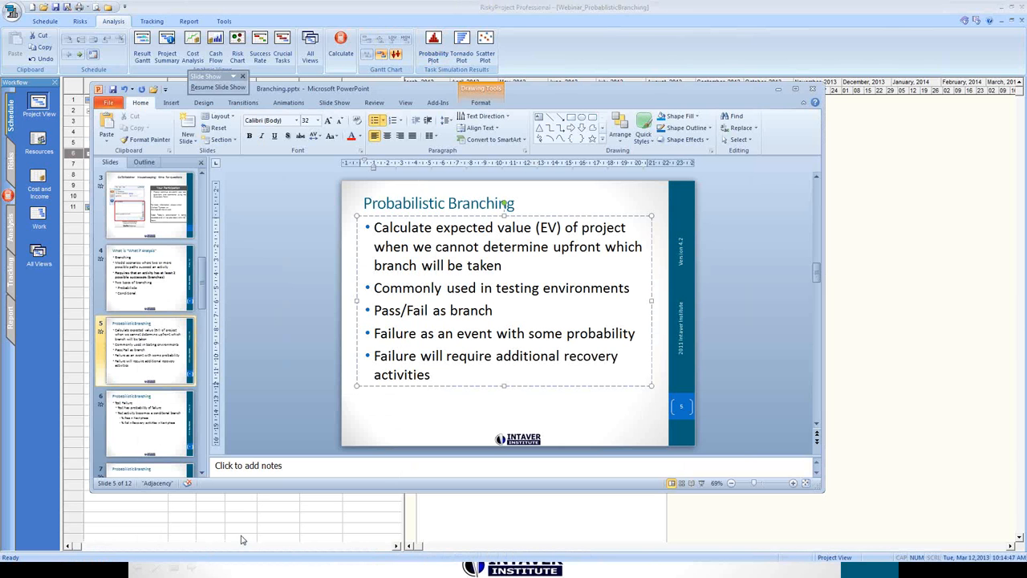
key("alt+Tab")
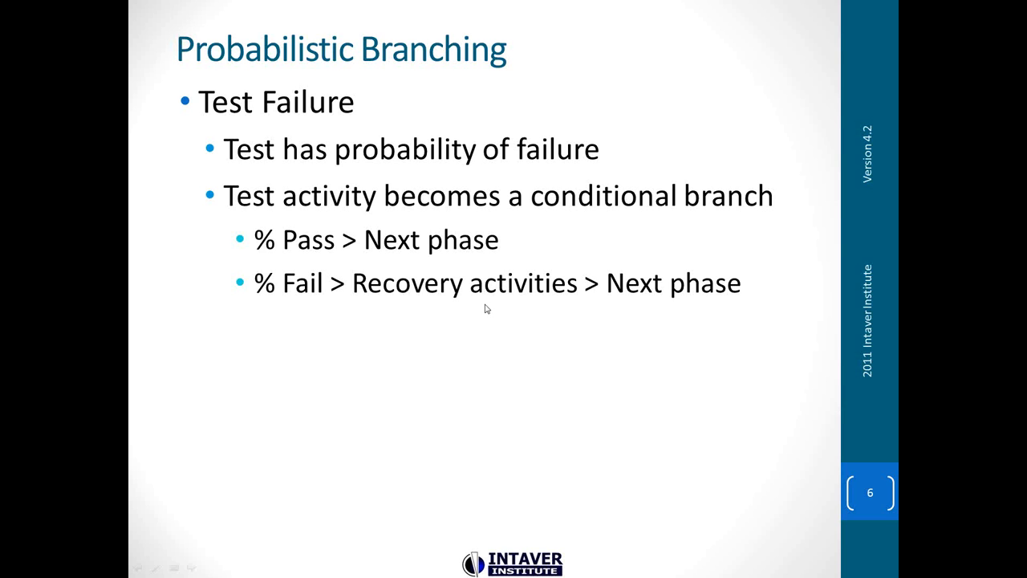
left_click(484, 301)
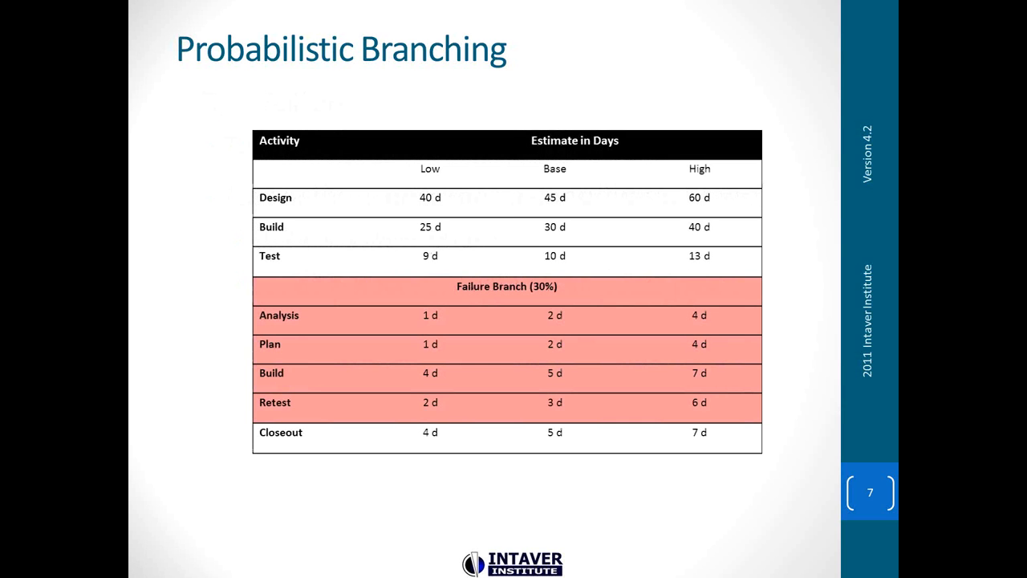
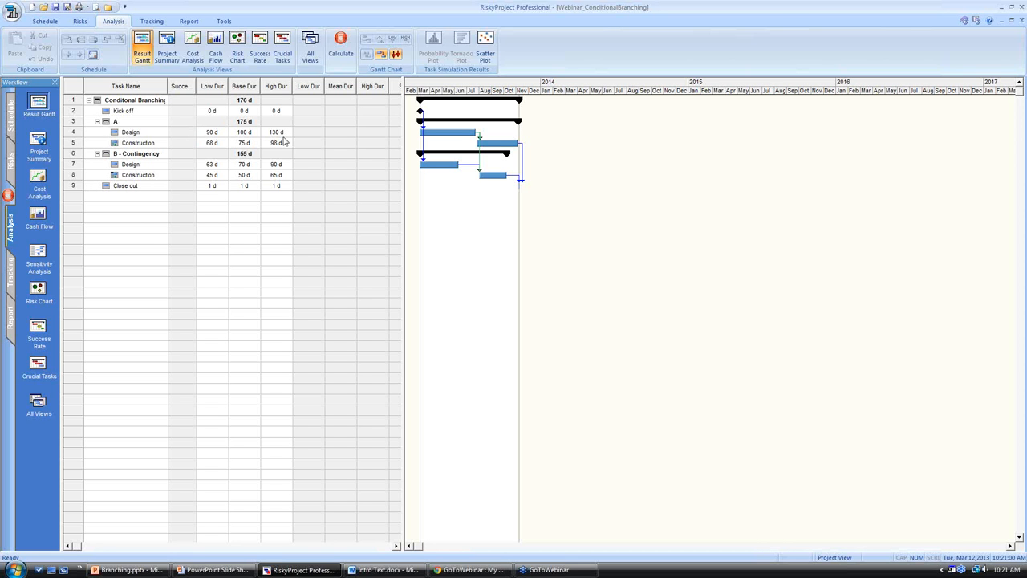
In branch A's Design task, set the If Duration <= branching value for the second Construction successor to 110 d and calculate the schedule.
left_click(72, 133)
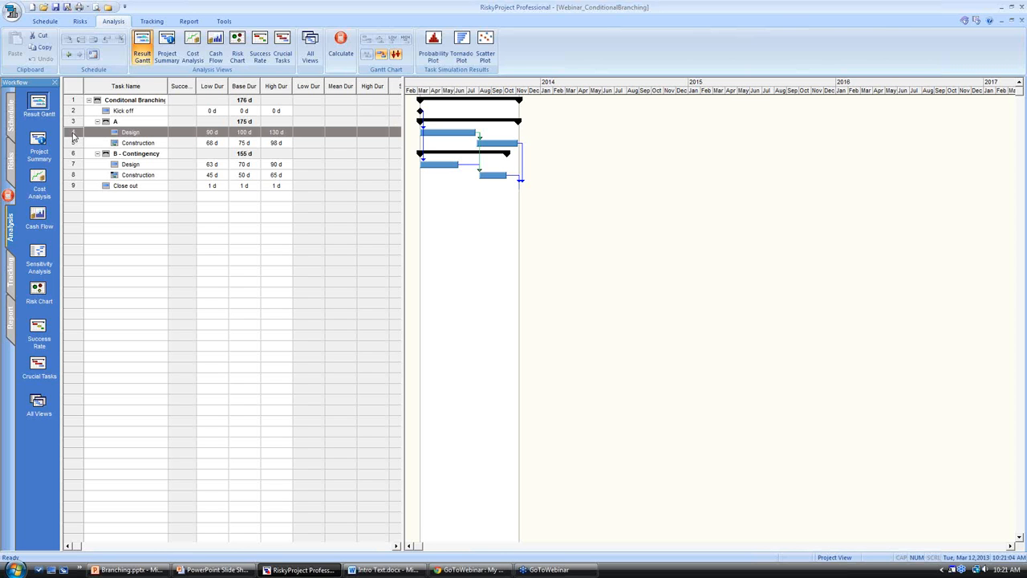
double_click(73, 136)
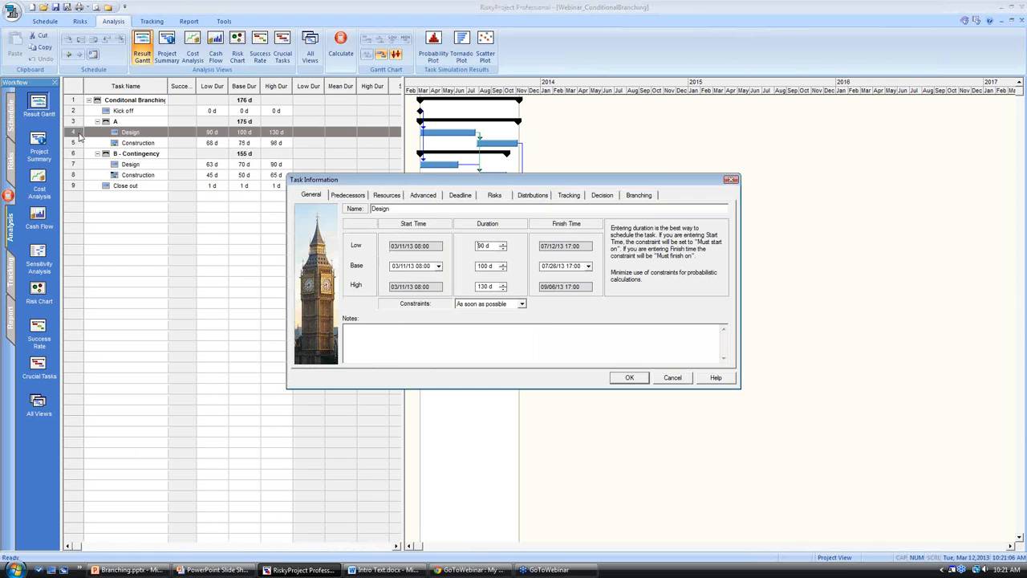
left_click(640, 195)
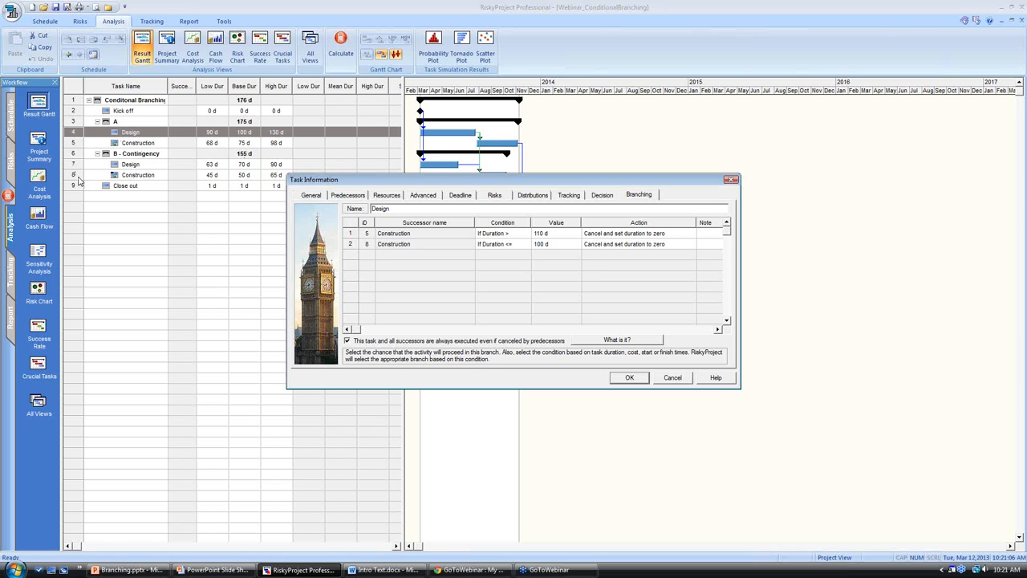
left_click(521, 233)
left_click(526, 234)
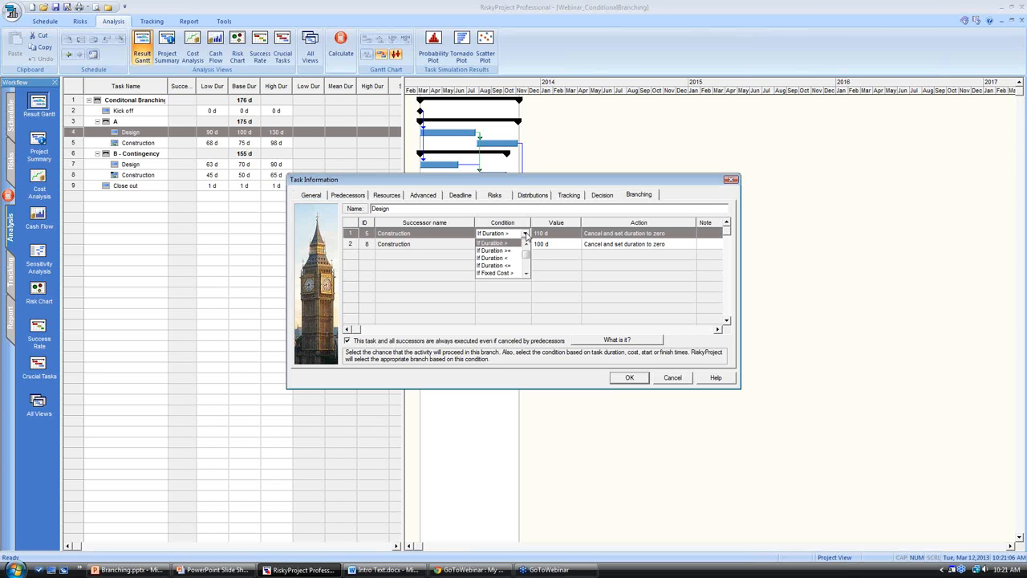
left_click(518, 242)
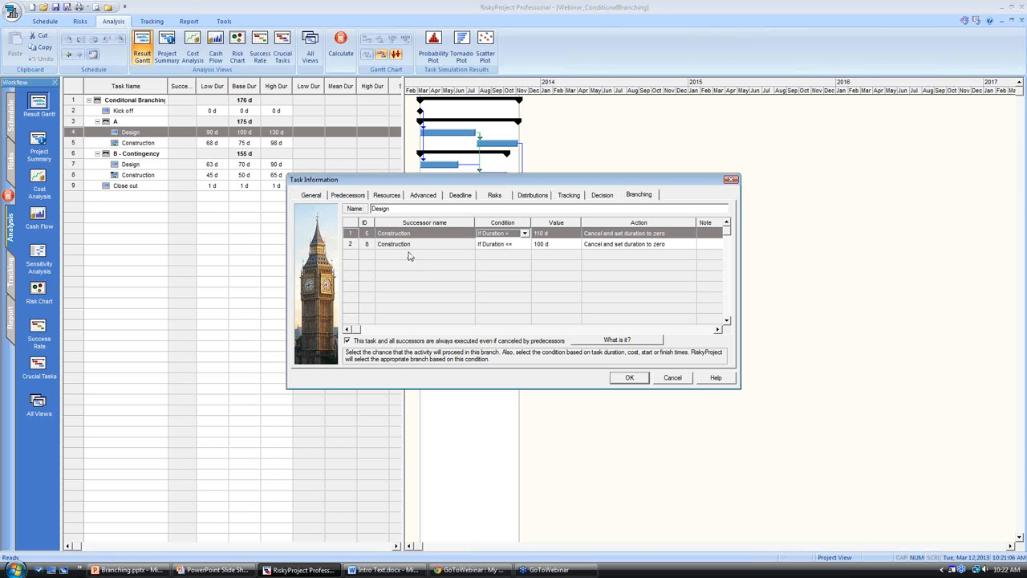
left_click(542, 245)
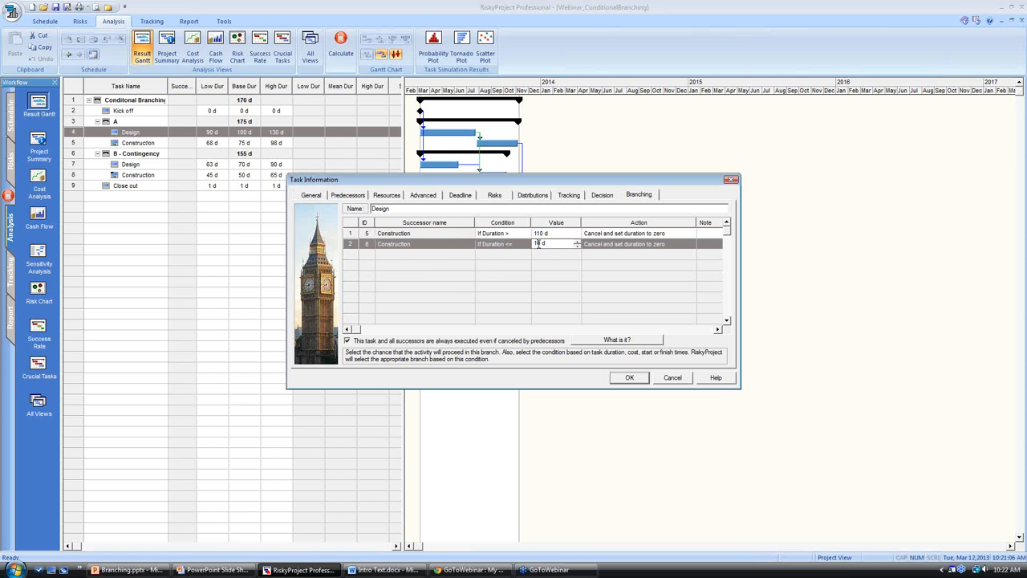
key("Return")
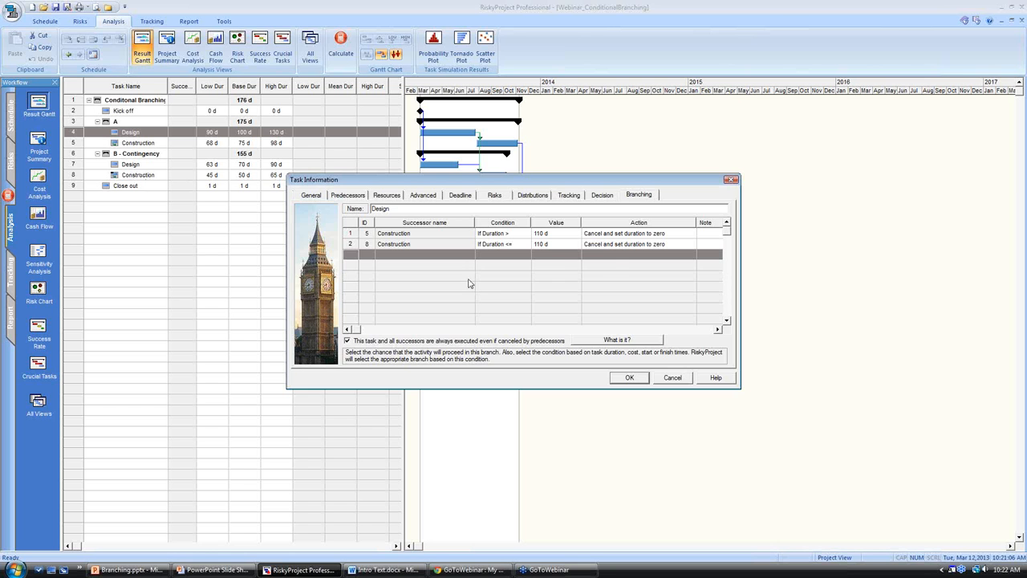
left_click(629, 377)
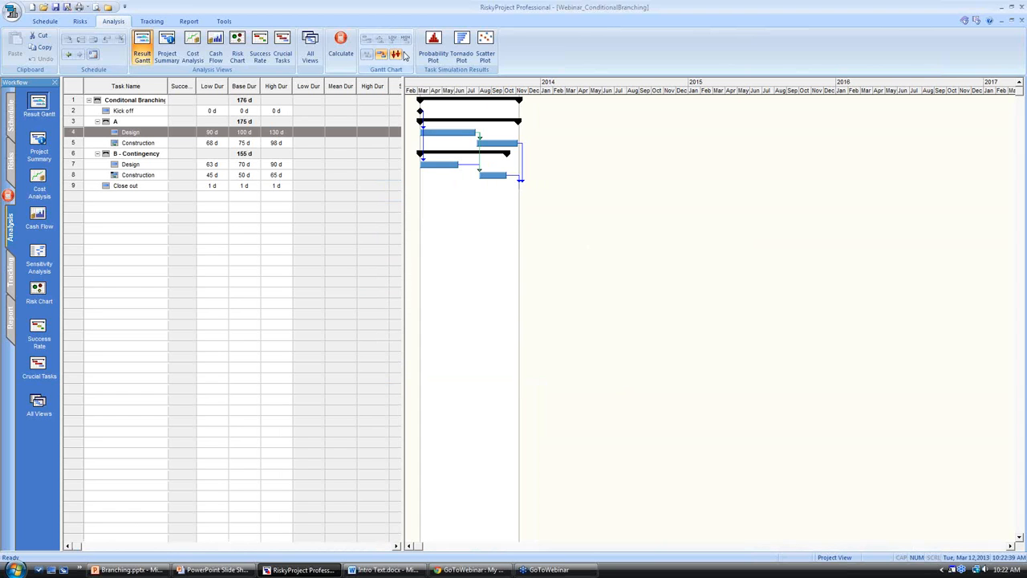
left_click(341, 42)
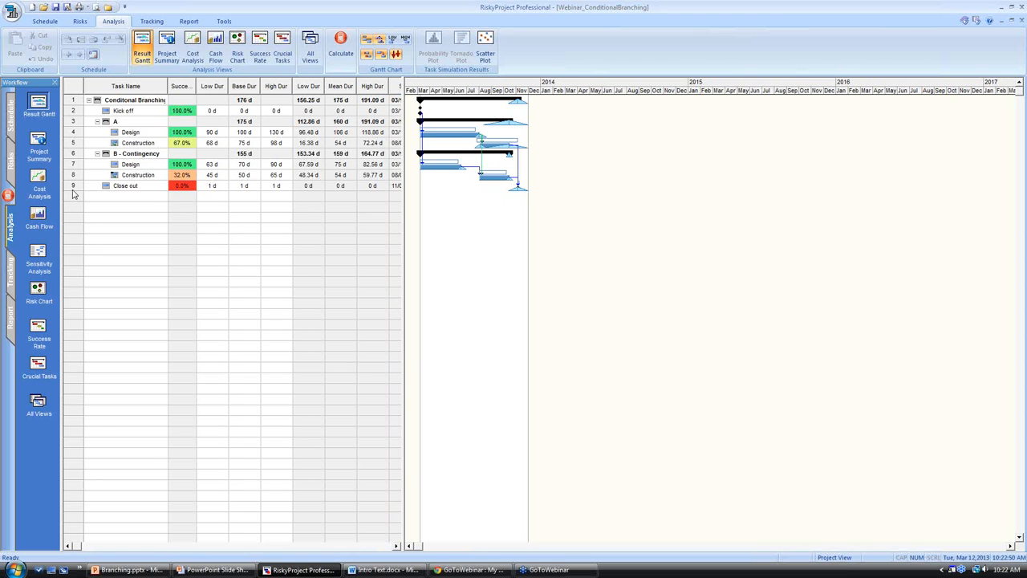
Examine the project summary's simulation results, including the detailed Monte Carlo charts for Finish Time and Duration.
left_click(73, 185)
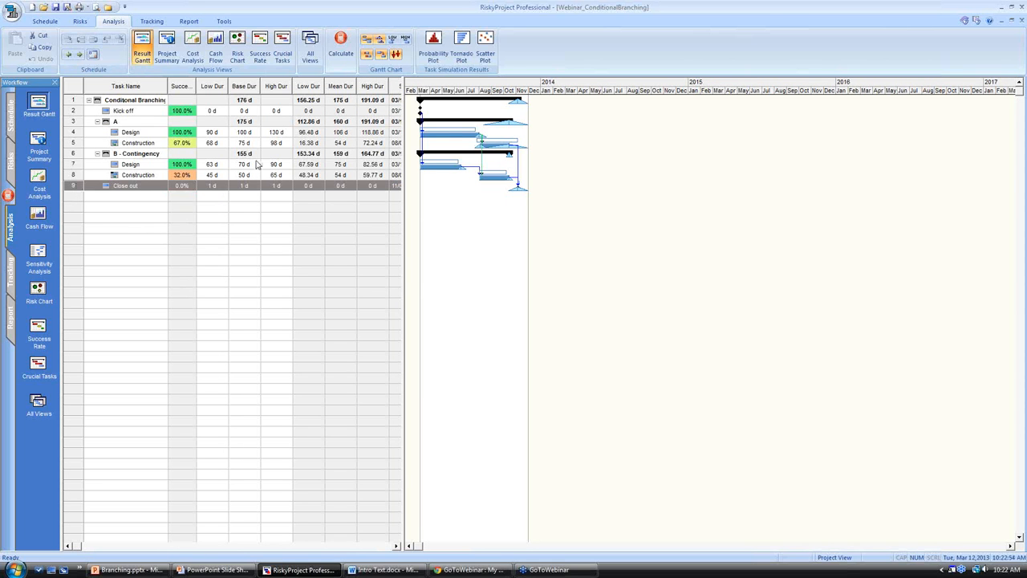
left_click(42, 144)
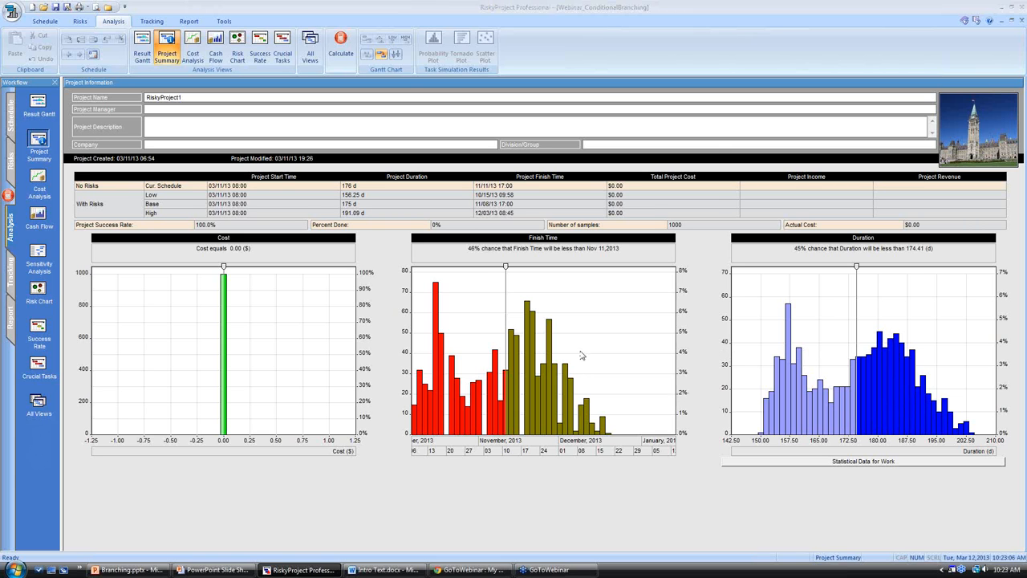
double_click(546, 359)
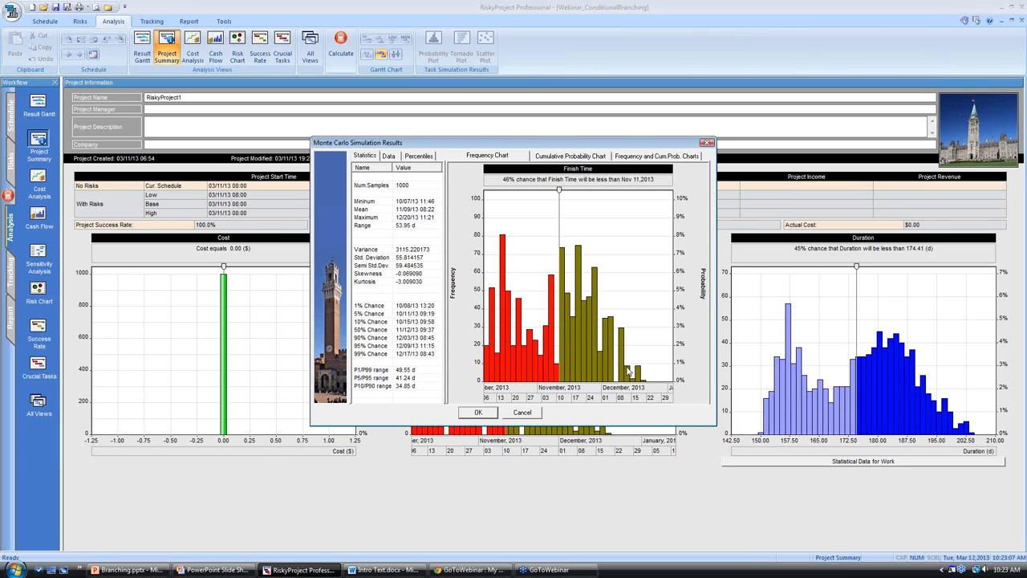
mouse_move(641, 387)
mouse_move(593, 405)
left_click_drag(559, 190, 555, 192)
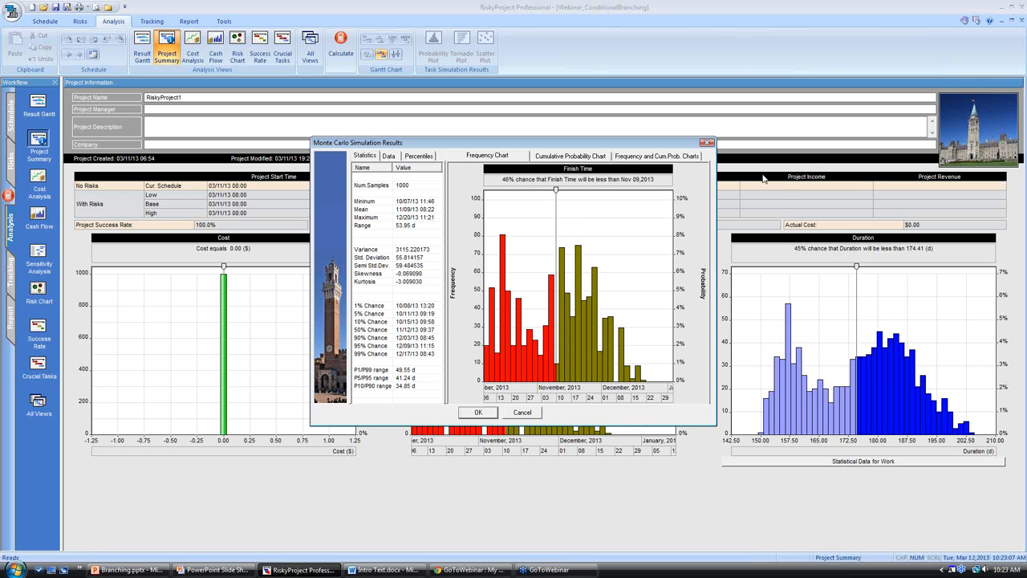
left_click(707, 142)
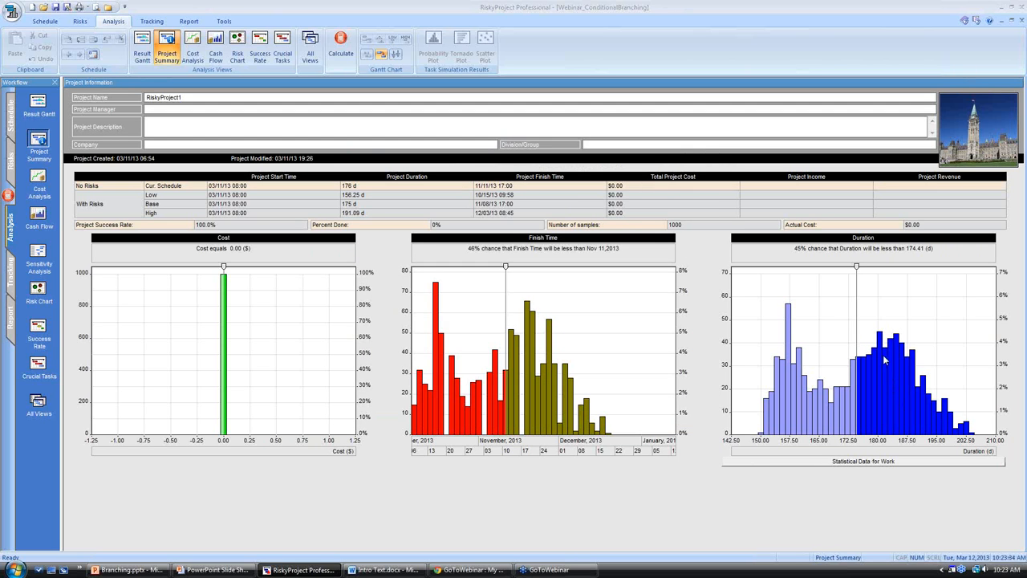
double_click(855, 341)
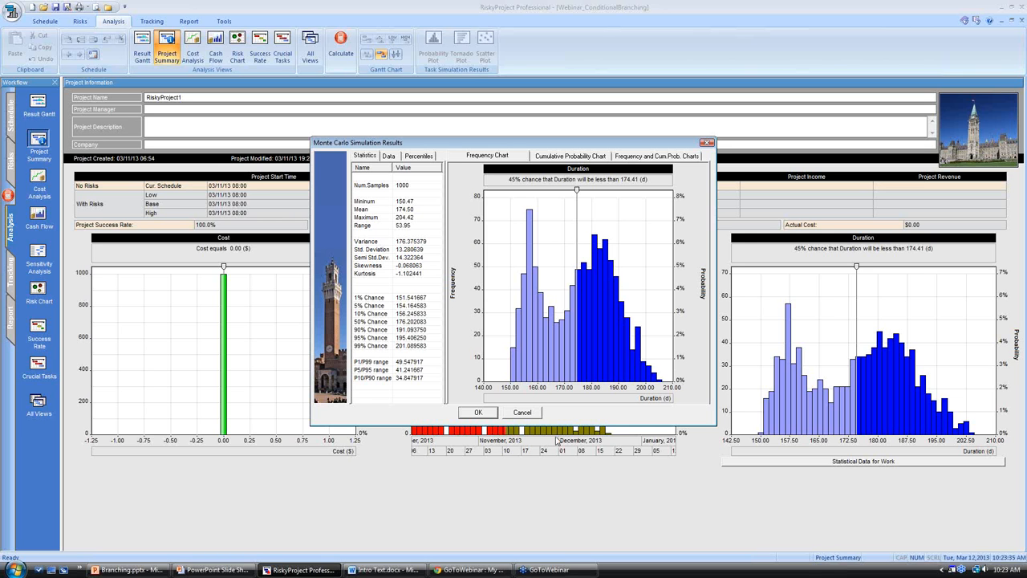
left_click(528, 413)
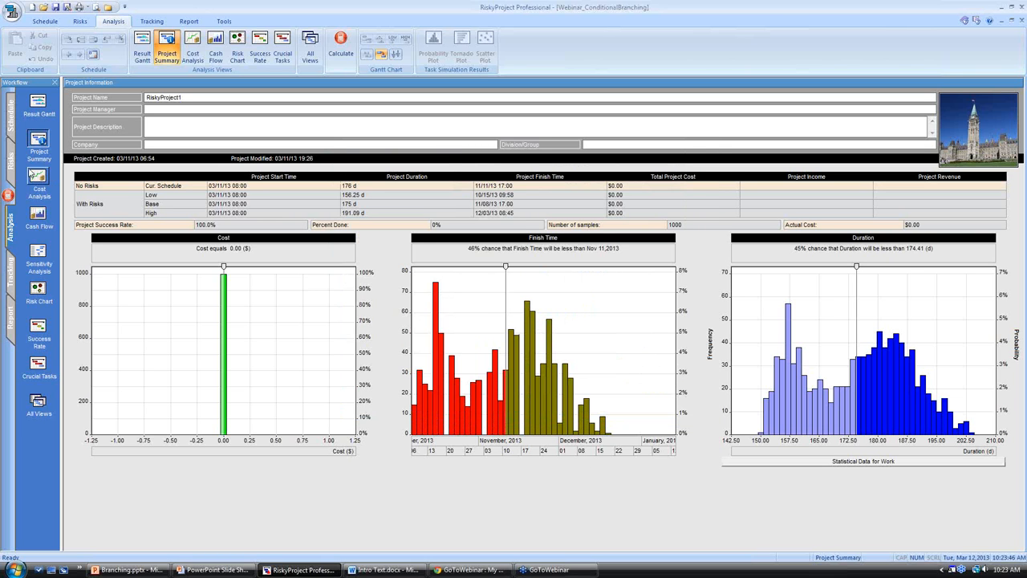
Open the duration frequency chart of branch A's Construction task from its probability plots and move the chart marker to about 80 d.
left_click(36, 109)
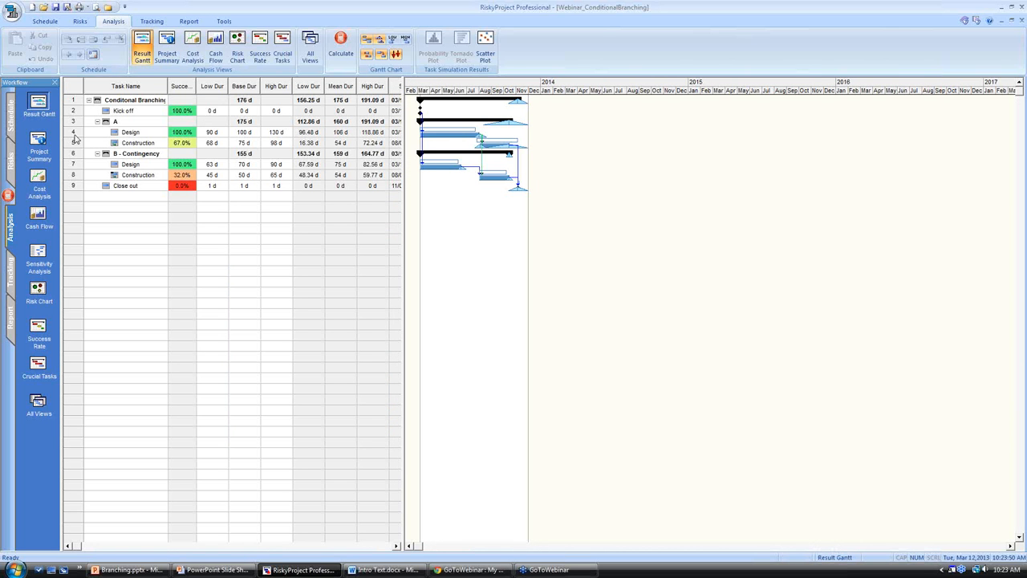
left_click(74, 143)
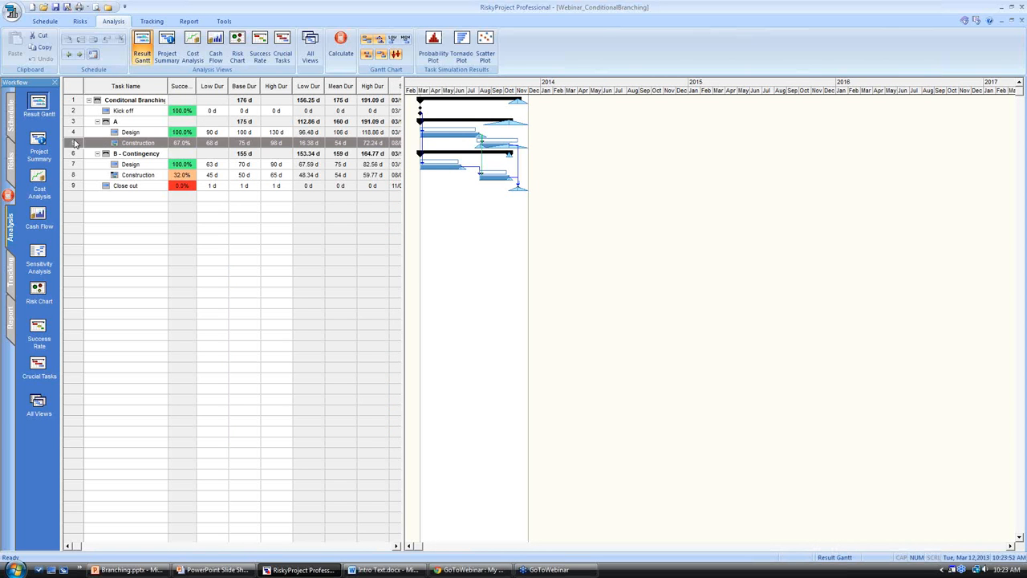
left_click(433, 42)
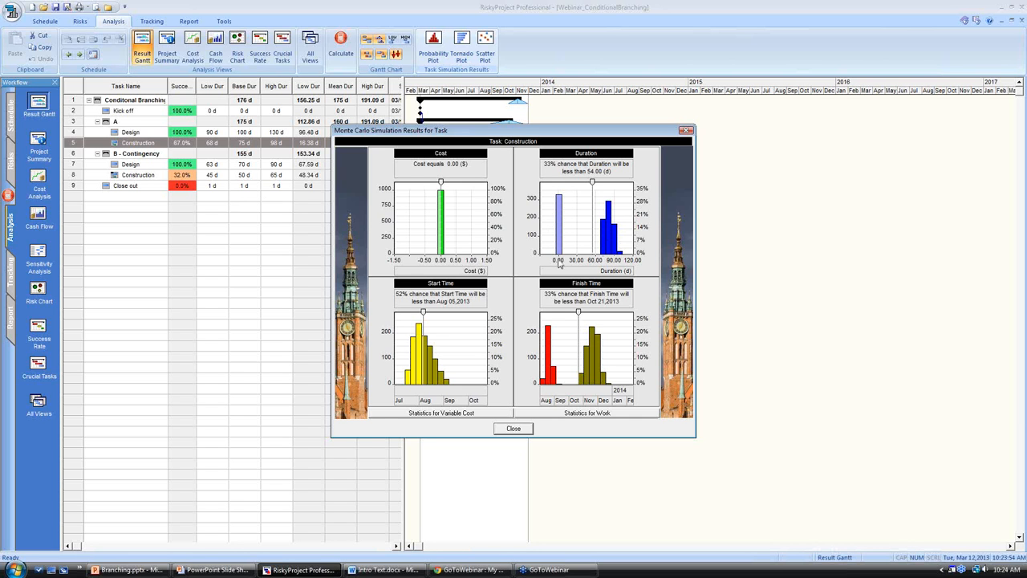
double_click(614, 249)
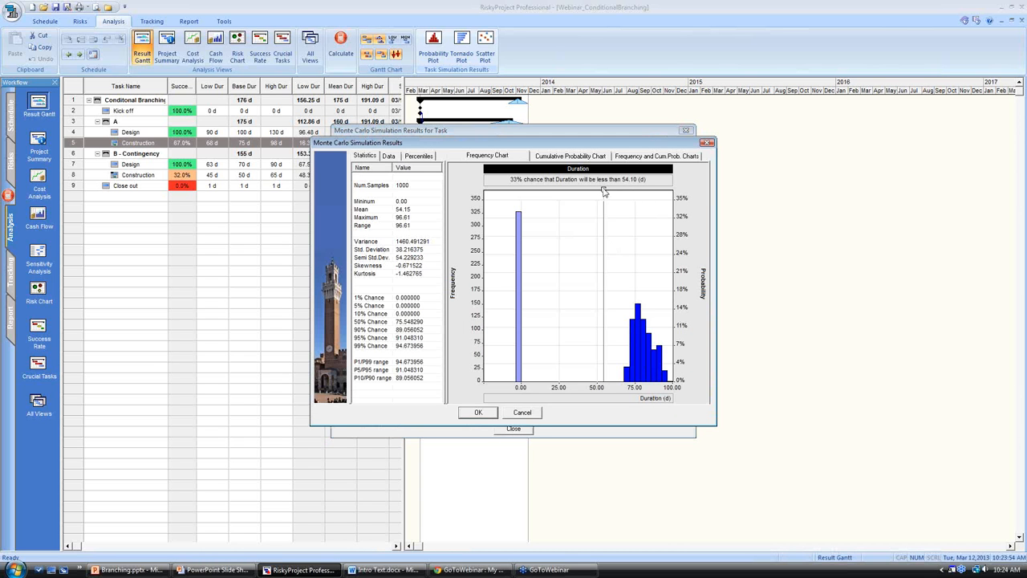
left_click_drag(604, 191, 642, 191)
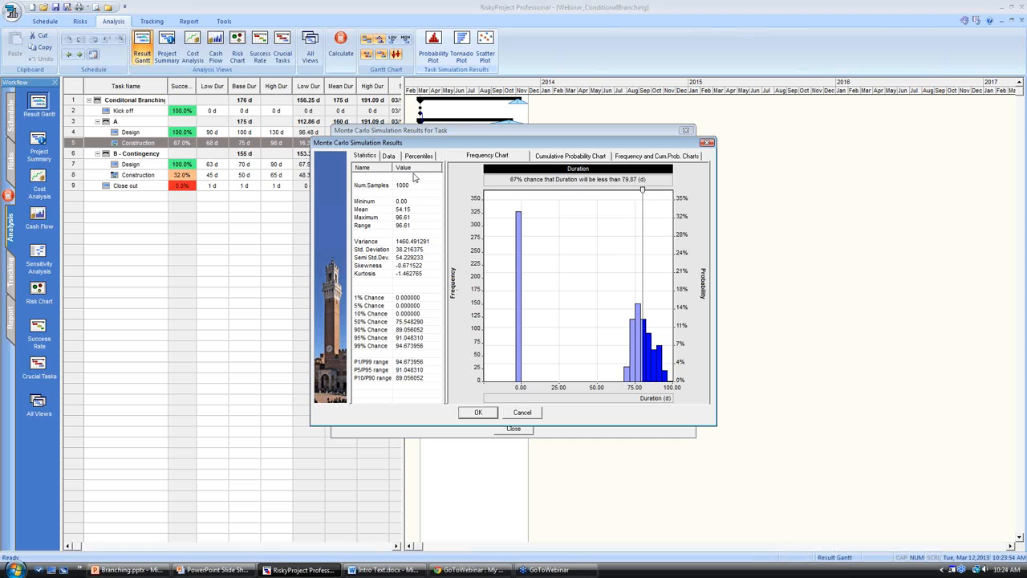
Examine the sampled duration values of branch A's Construction task from first to last sample, and close its simulation results.
left_click(395, 157)
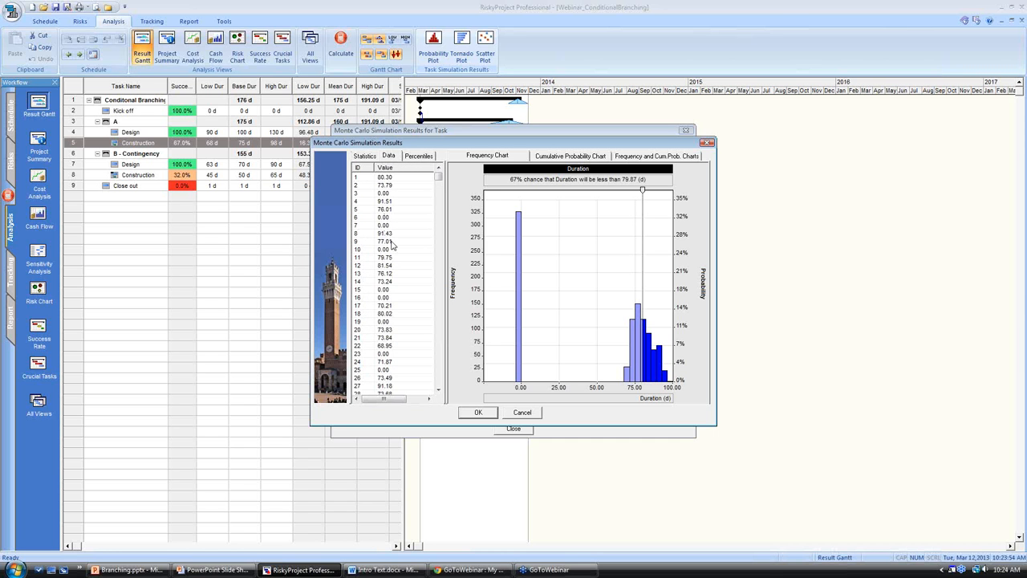
left_click_drag(438, 176, 445, 388)
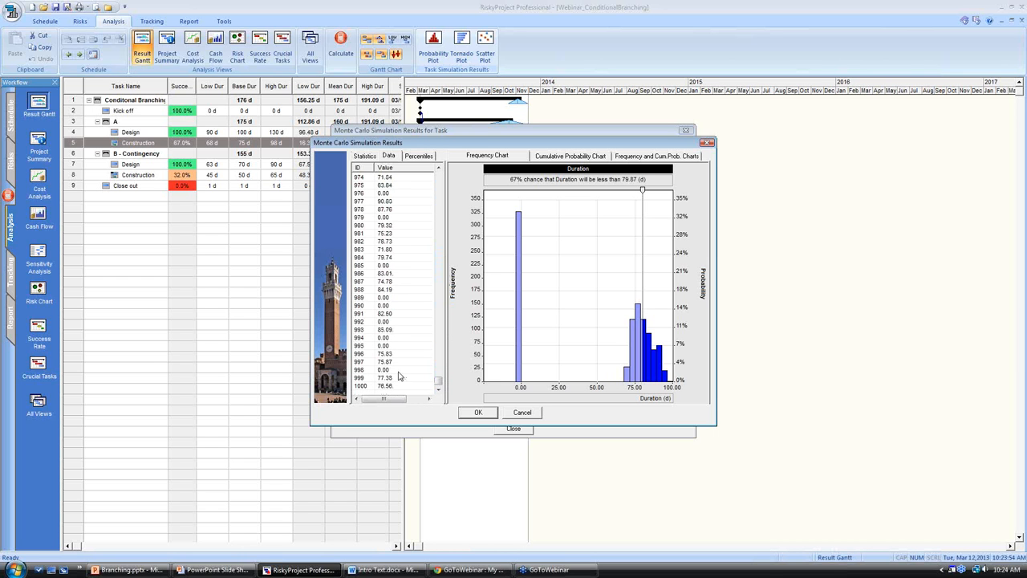
left_click(439, 388)
scroll(438, 387, "up", 2)
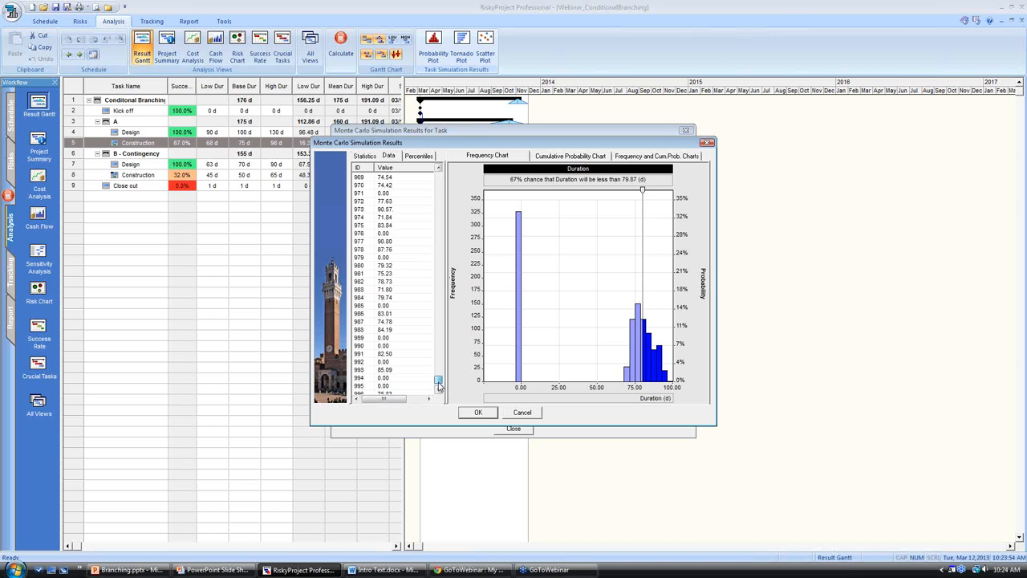
left_click_drag(438, 386, 440, 176)
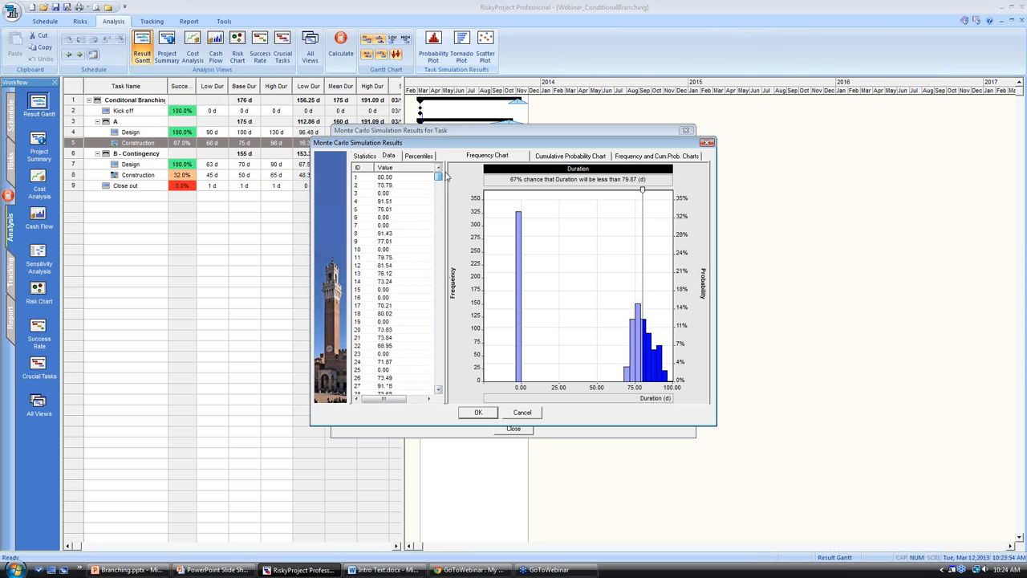
left_click(525, 416)
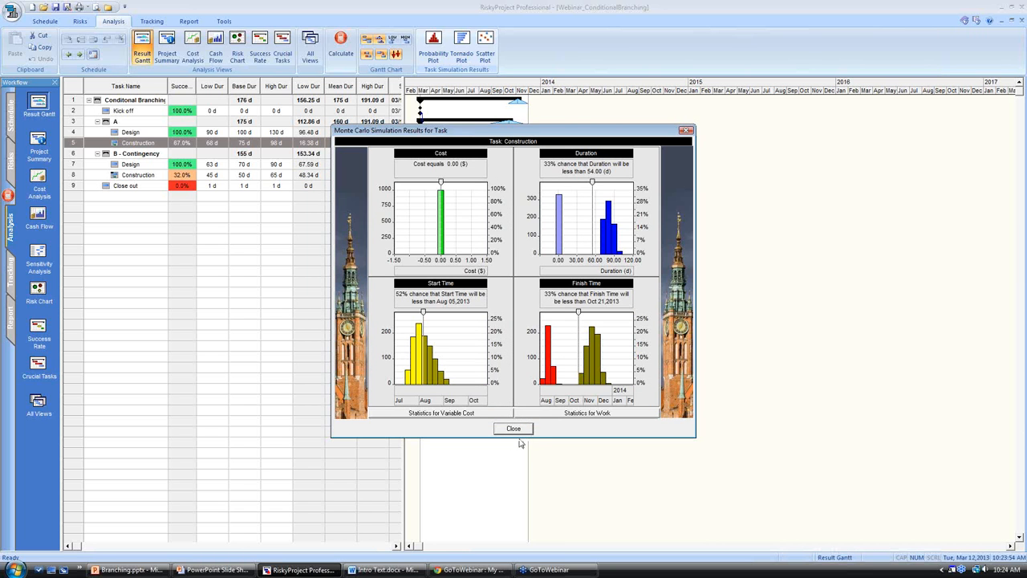
left_click(518, 432)
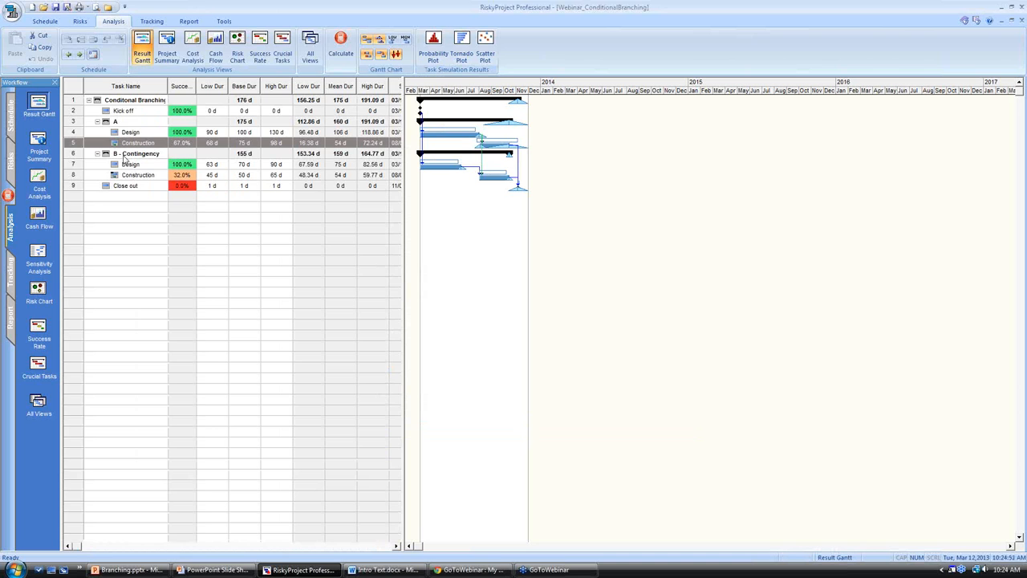
Examine the duration frequency chart of the B - Contingency Construction task, moving its marker to about 54 d and 52 d, and reopen the chart.
double_click(78, 174)
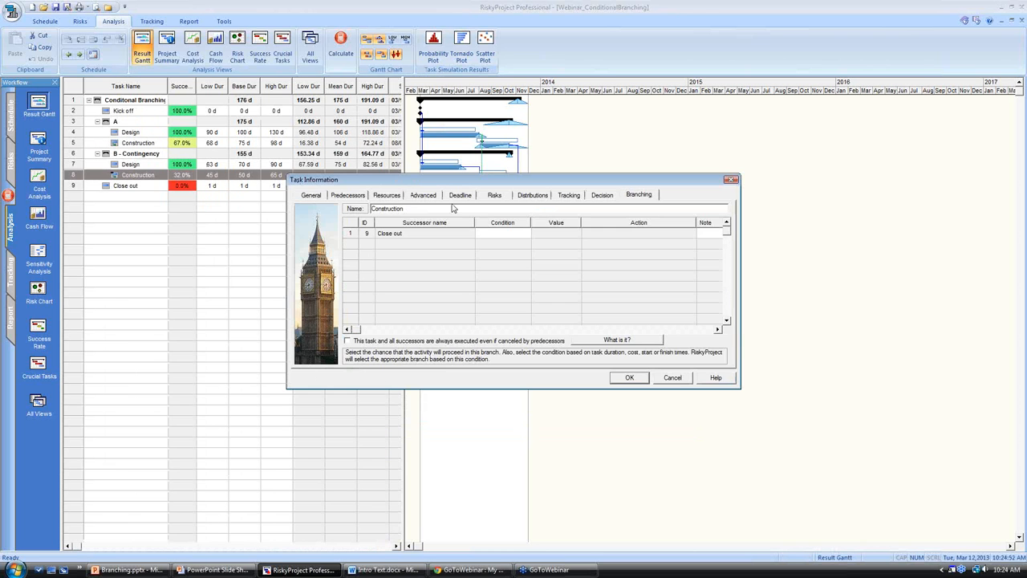
left_click(677, 380)
left_click(433, 41)
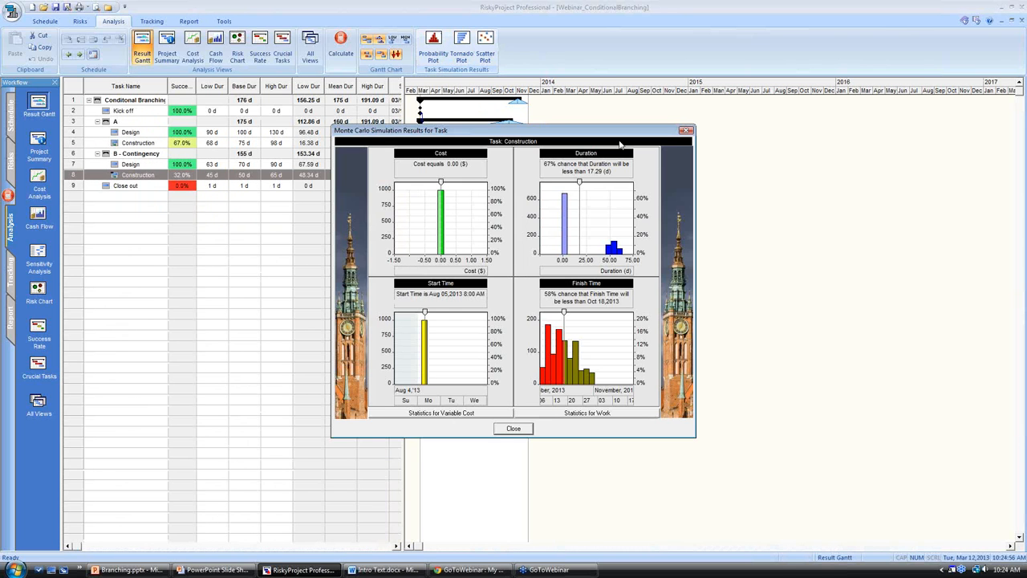
double_click(585, 238)
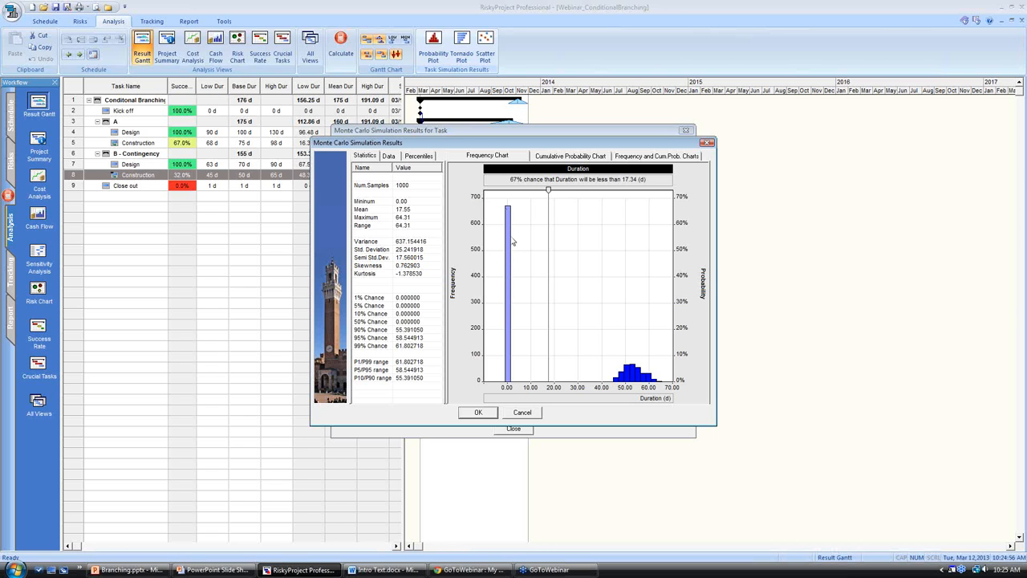
mouse_move(514, 242)
left_click_drag(549, 191, 635, 190)
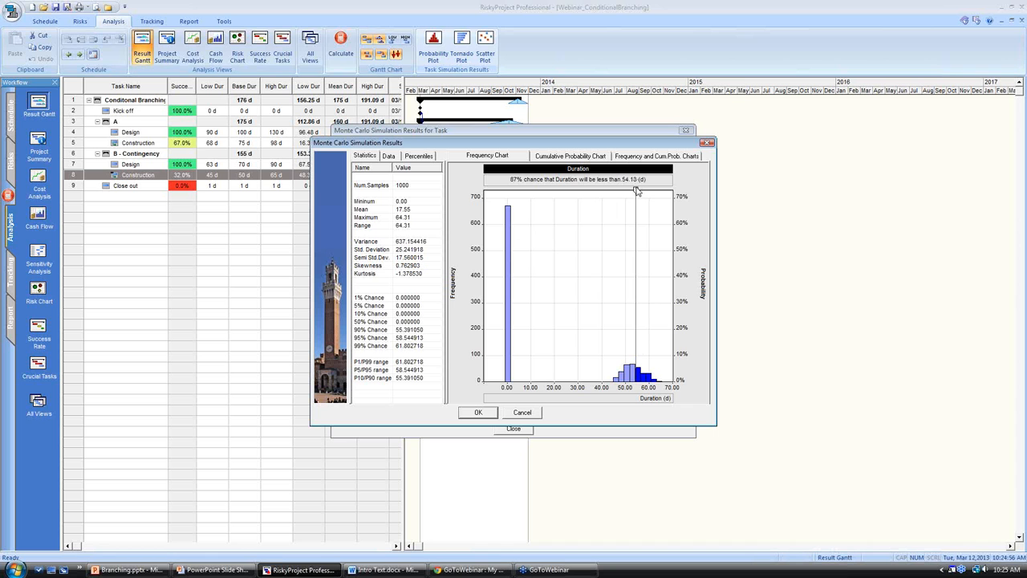
left_click_drag(635, 192, 633, 197)
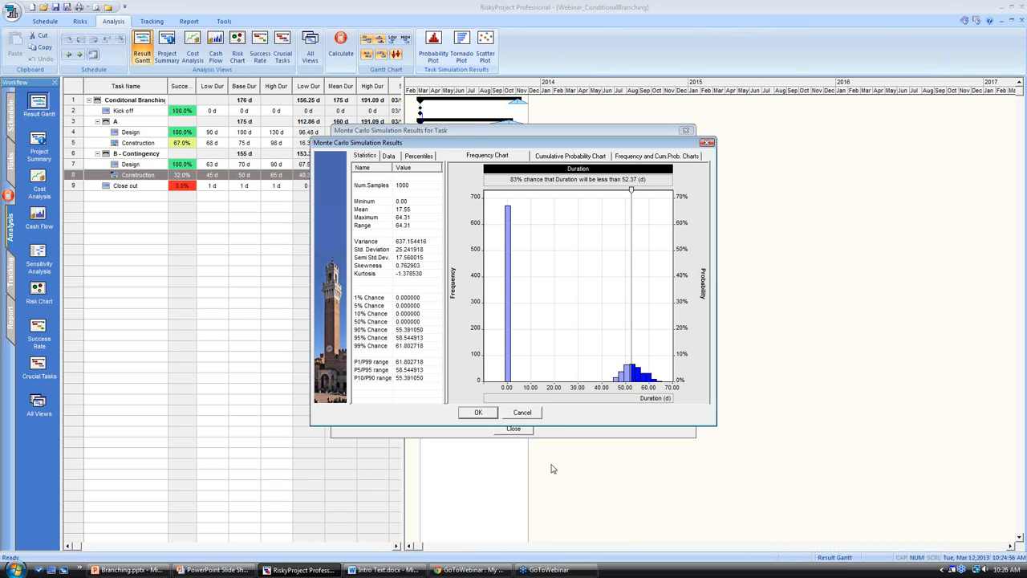
left_click(479, 413)
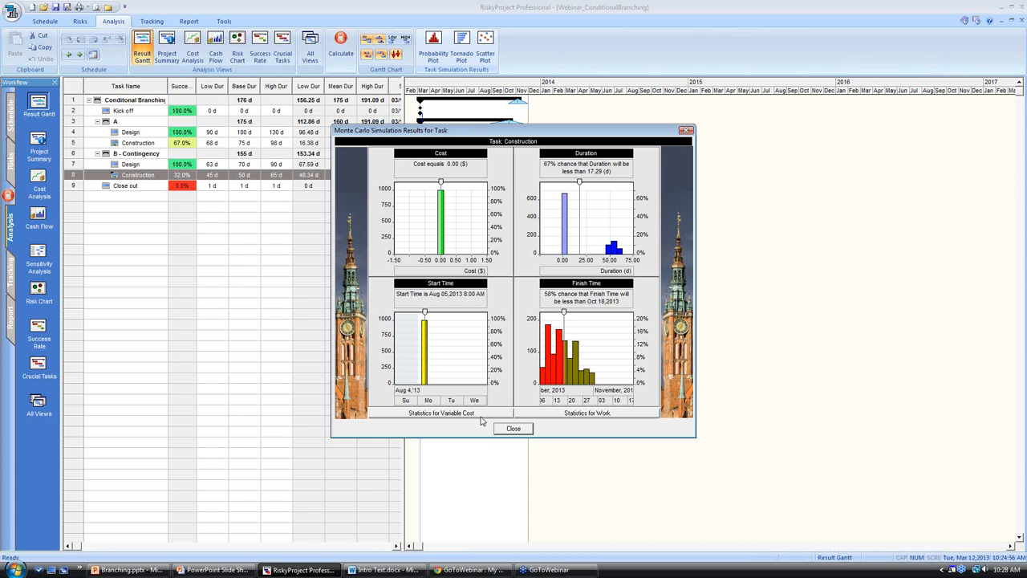
left_click(793, 466)
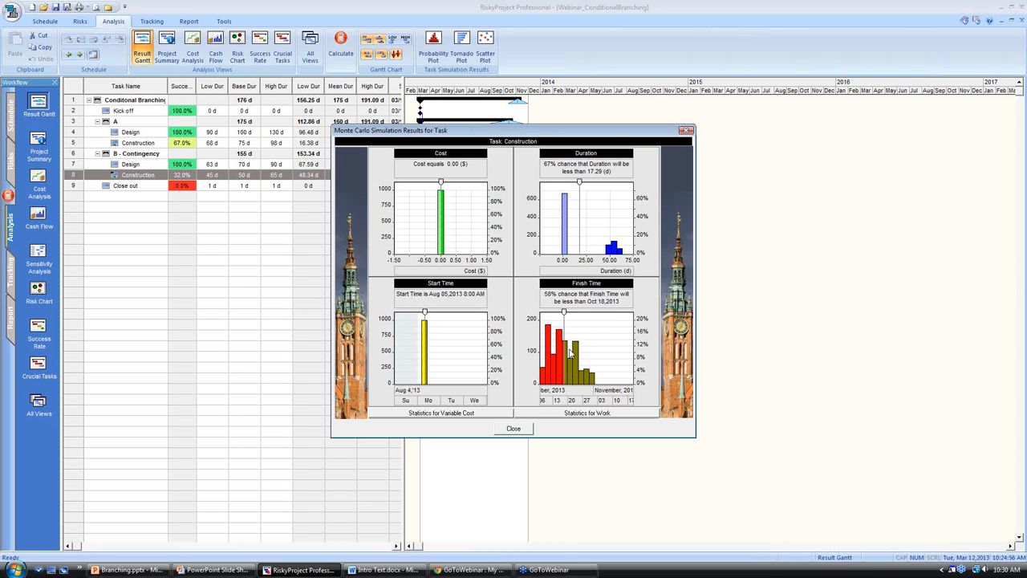
double_click(586, 245)
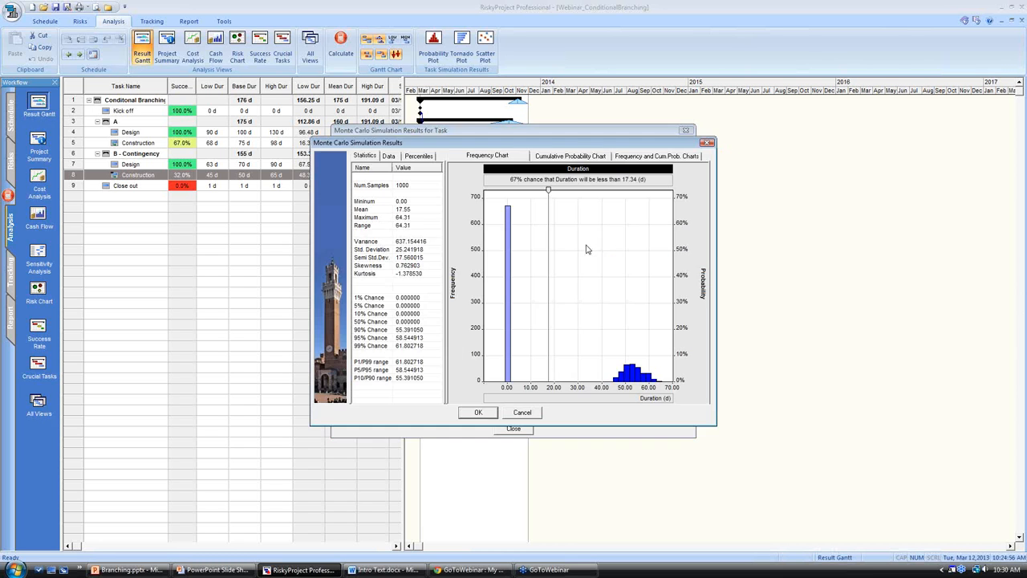
Show the copy and export options of the Construction task's duration frequency chart, and close the chart and the task's simulation results.
right_click(555, 241)
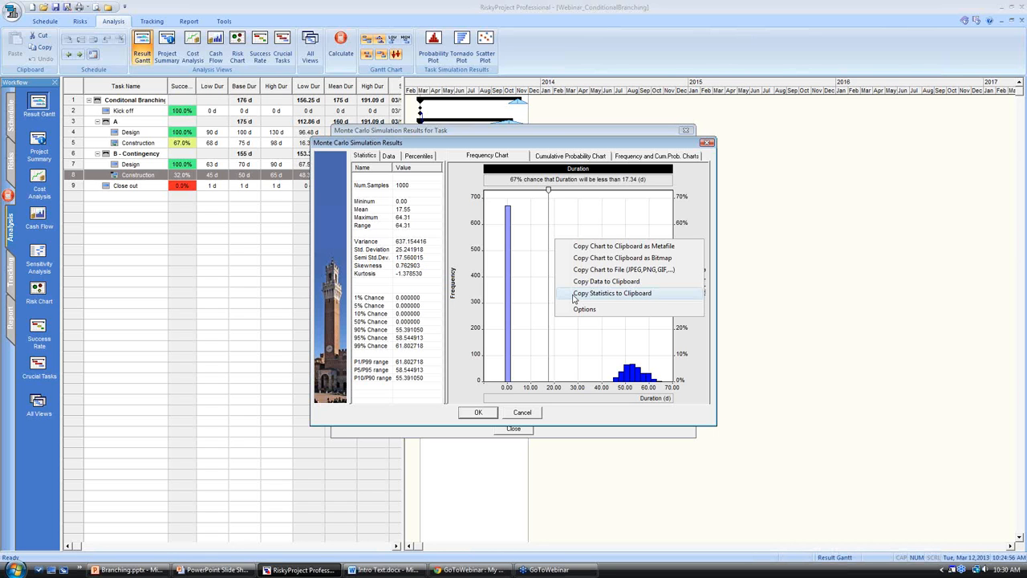
left_click(538, 411)
left_click(521, 413)
left_click(516, 428)
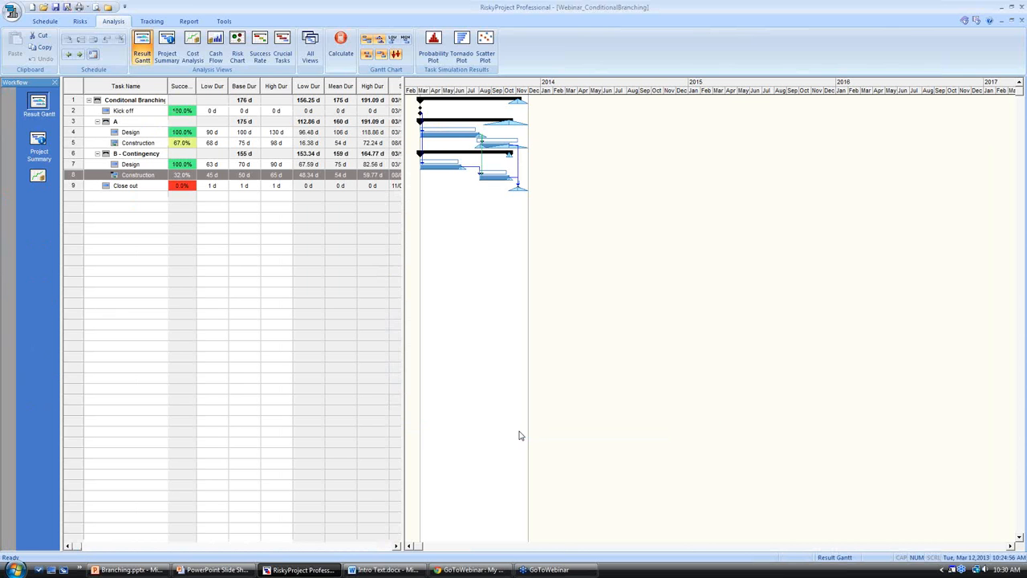
Open the Simulation Results report and show the column insert, modify and hide options for its last column.
left_click(11, 329)
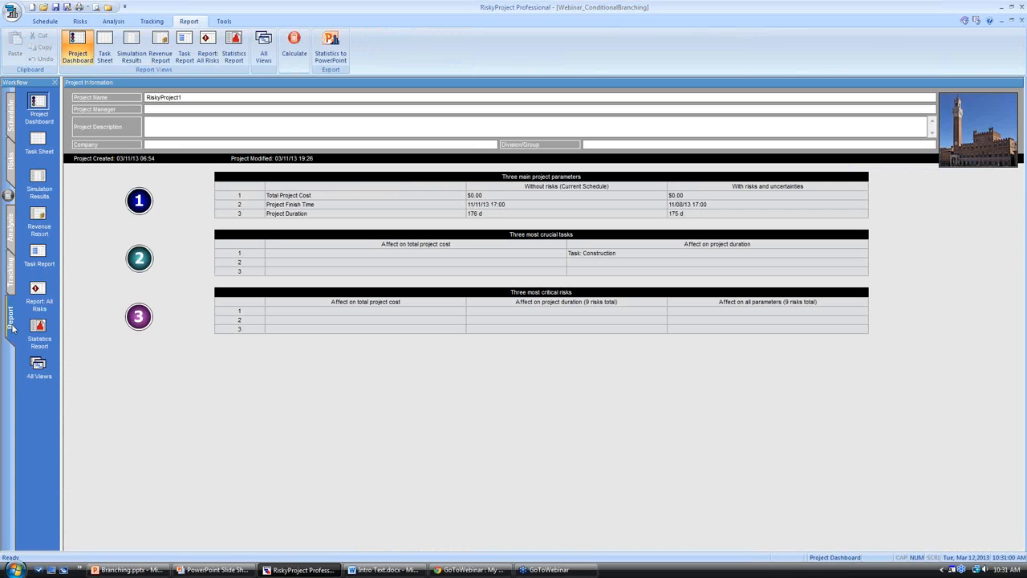
left_click(42, 182)
right_click(678, 87)
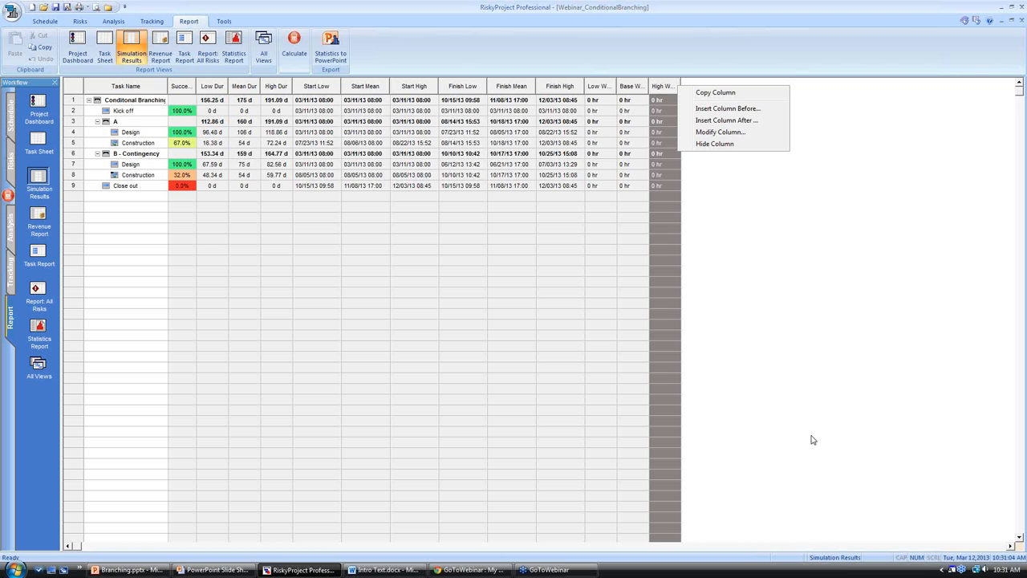
Review the external scheduling applications available to launch, including Decision Tree, and dismiss the list without launching any.
left_click(15, 18)
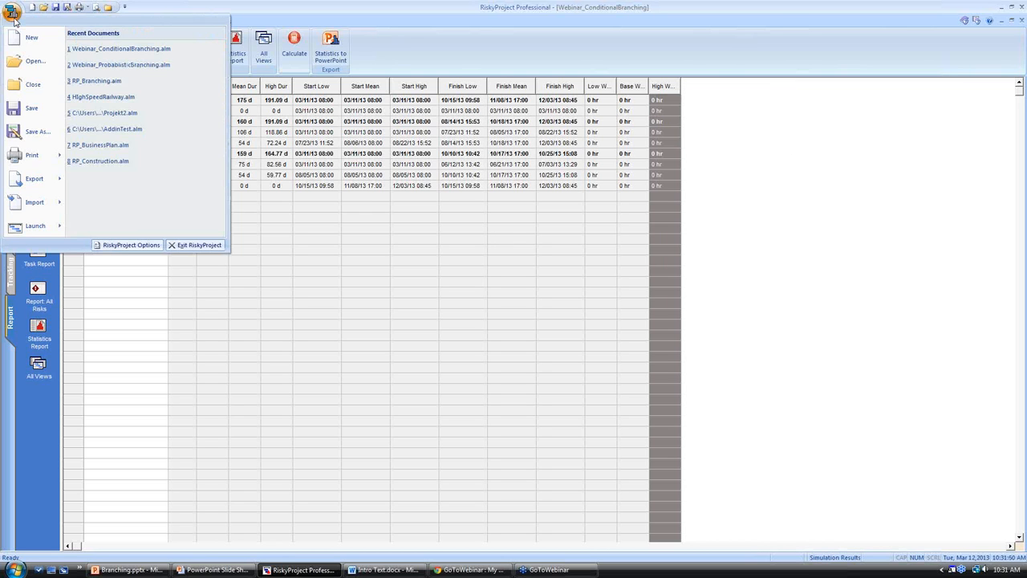
mouse_move(56, 229)
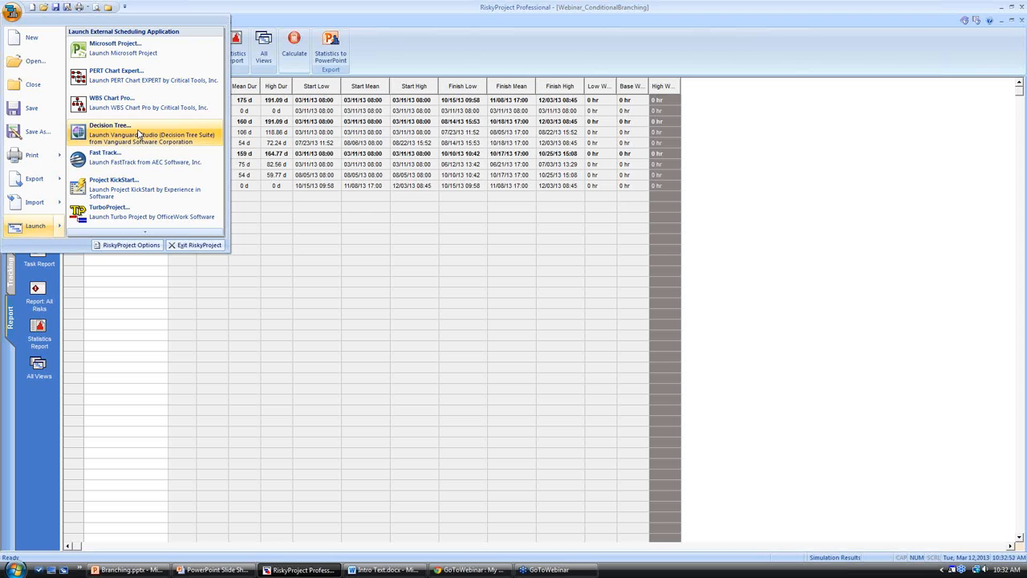
left_click(726, 488)
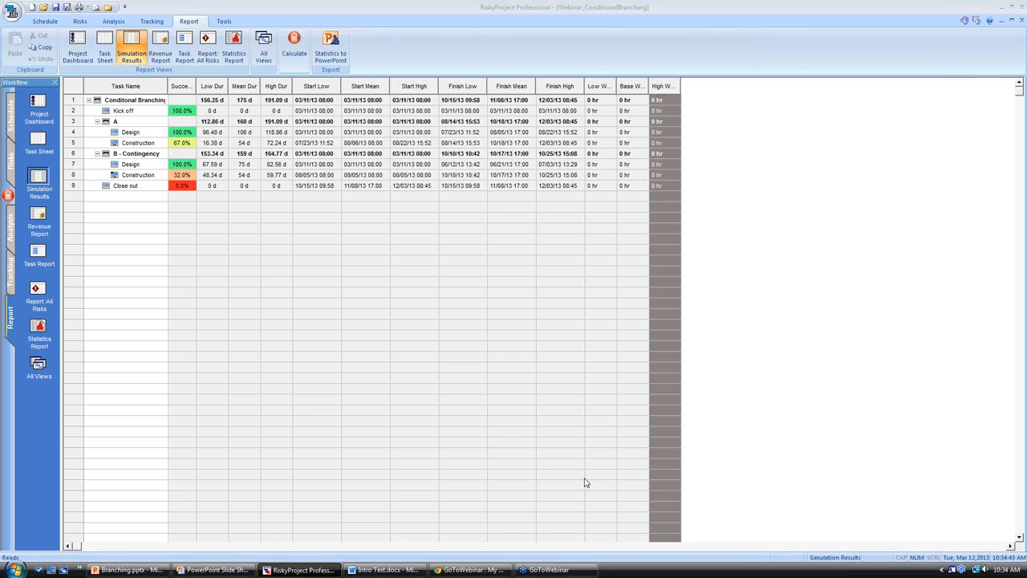
Switch to the PowerPoint slide show and display the Additional Resources slide with the contact details.
left_click(205, 569)
left_click(274, 534)
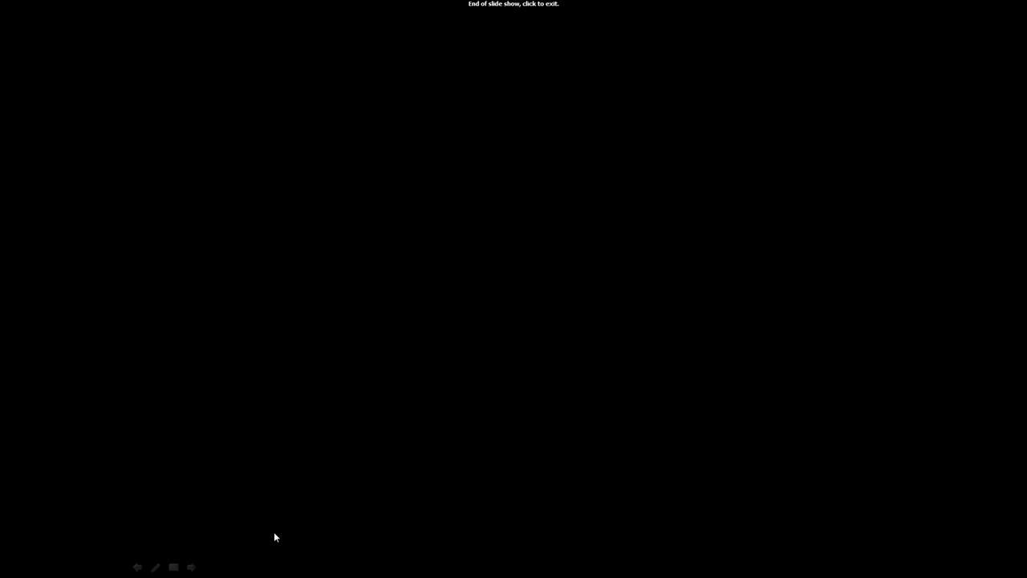
left_click(274, 535)
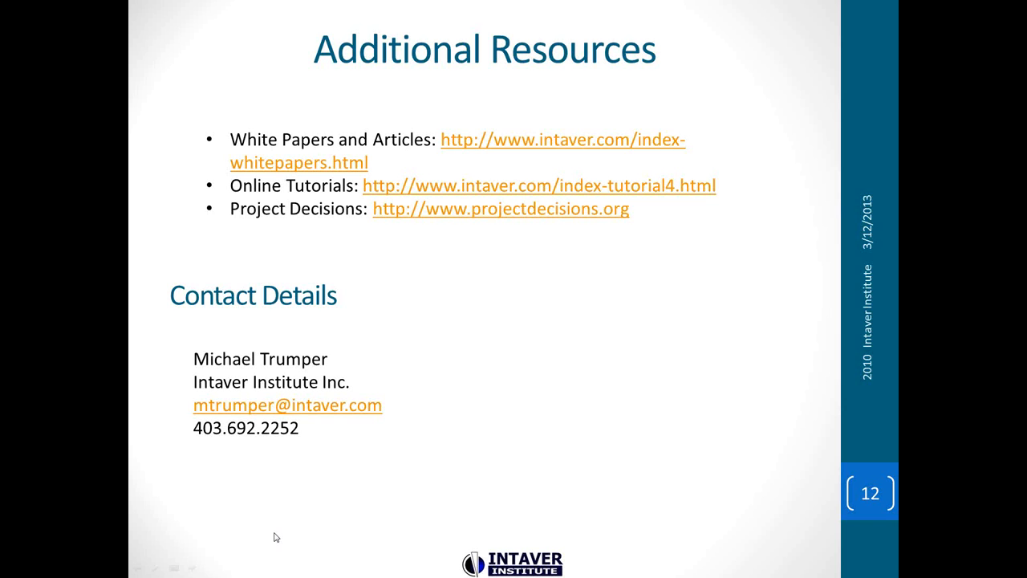